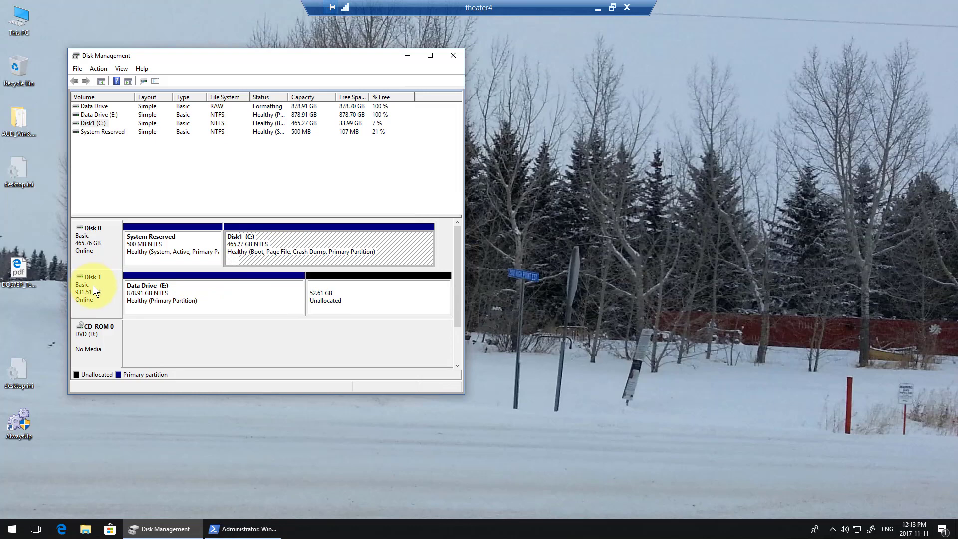
Open This PC, centre its window, and open the Disk1 (C:) drive.
{"action": "left_click", "coordinate": [17, 18]}
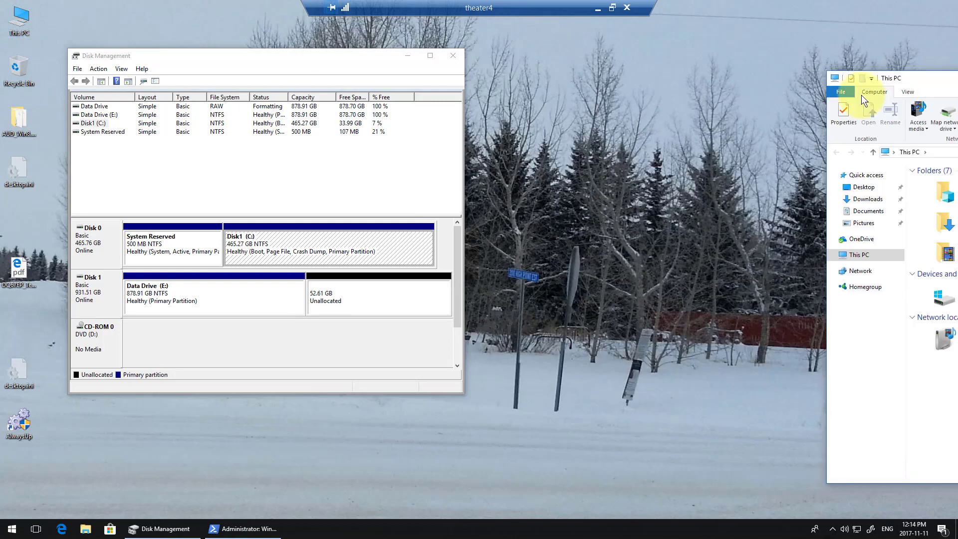
{"action": "left_click_drag", "start_coordinate": [853, 72], "coordinate": [411, 71]}
{"action": "double_click", "coordinate": [296, 288]}
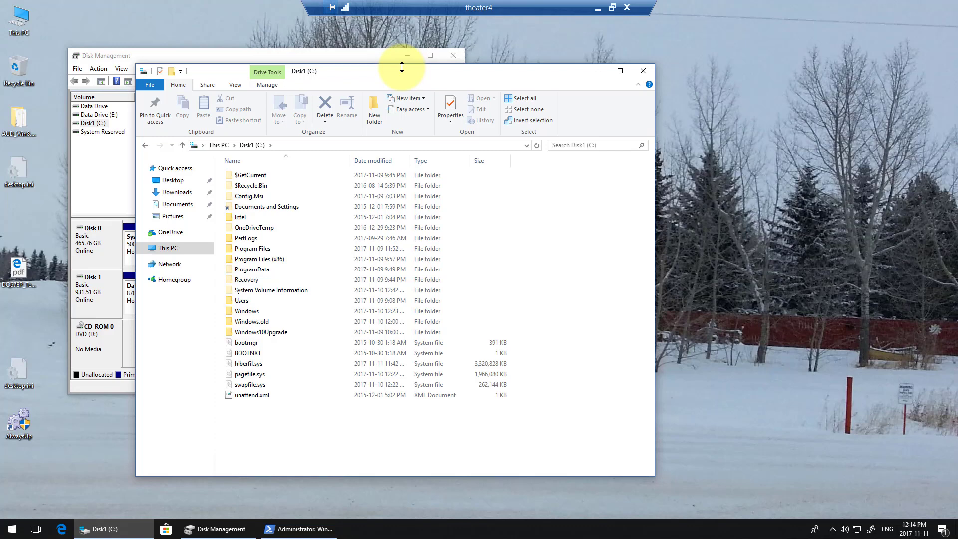
Copy C:\Users\Public and paste it onto the root of Data Drive (E:).
{"action": "double_click", "coordinate": [248, 301]}
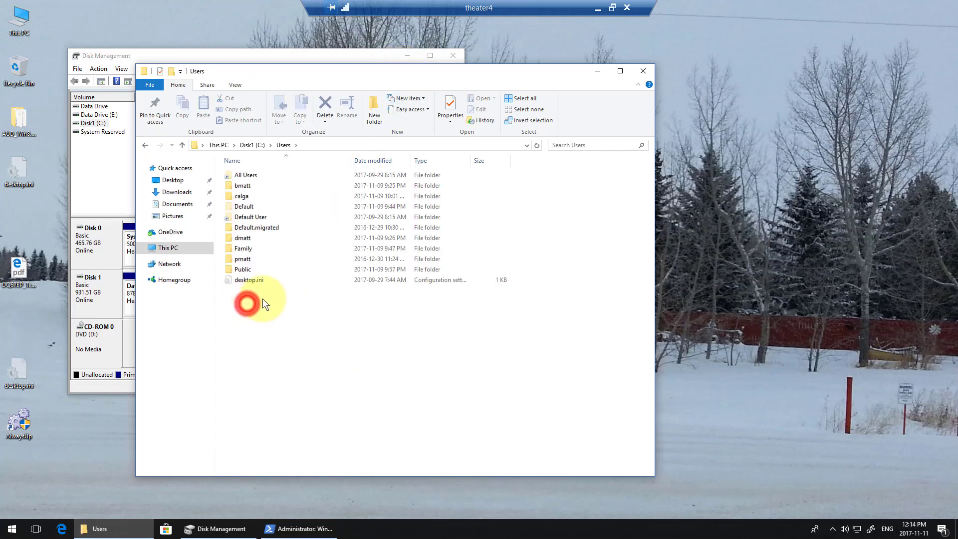
{"action": "right_click", "coordinate": [244, 269]}
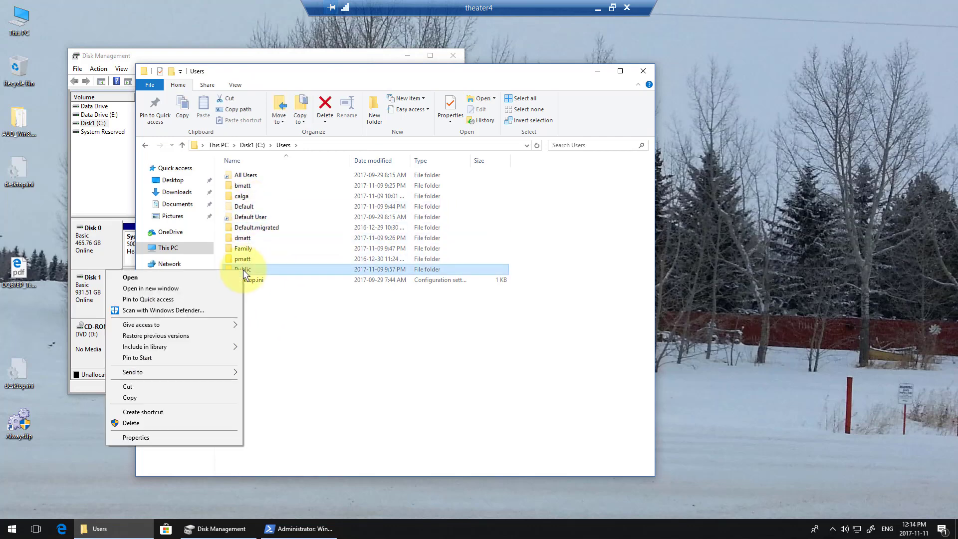
{"action": "left_click", "coordinate": [176, 398]}
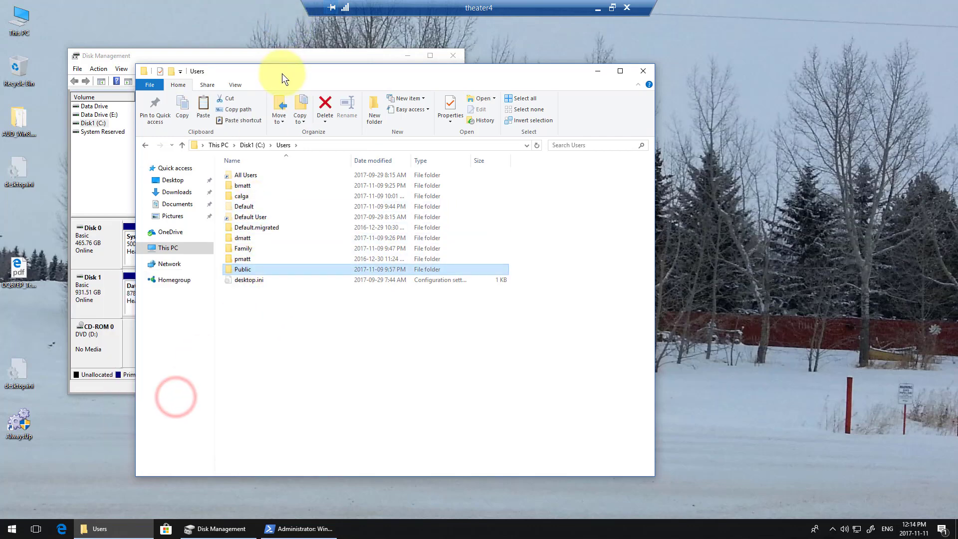
{"action": "left_click", "coordinate": [249, 144]}
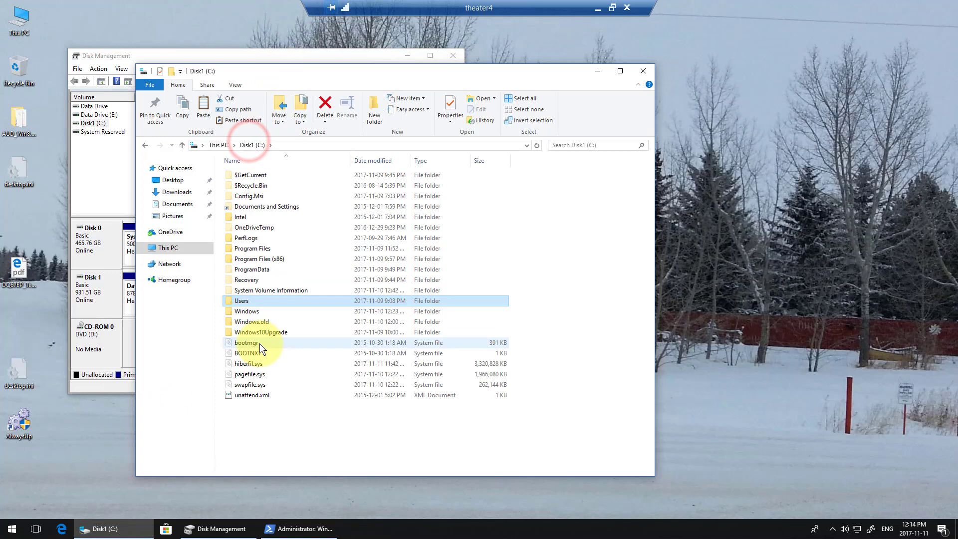
{"action": "left_click", "coordinate": [228, 145]}
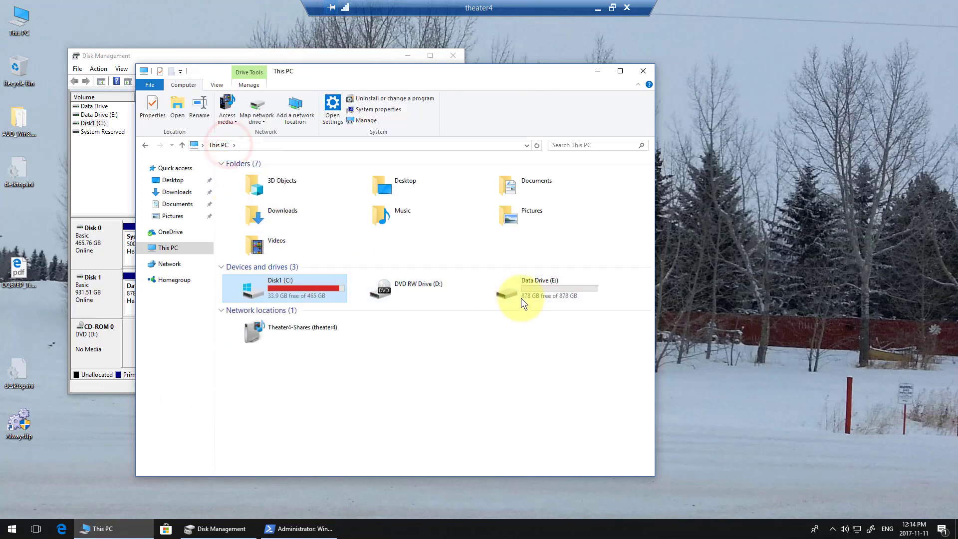
{"action": "double_click", "coordinate": [534, 296]}
{"action": "right_click", "coordinate": [255, 231]}
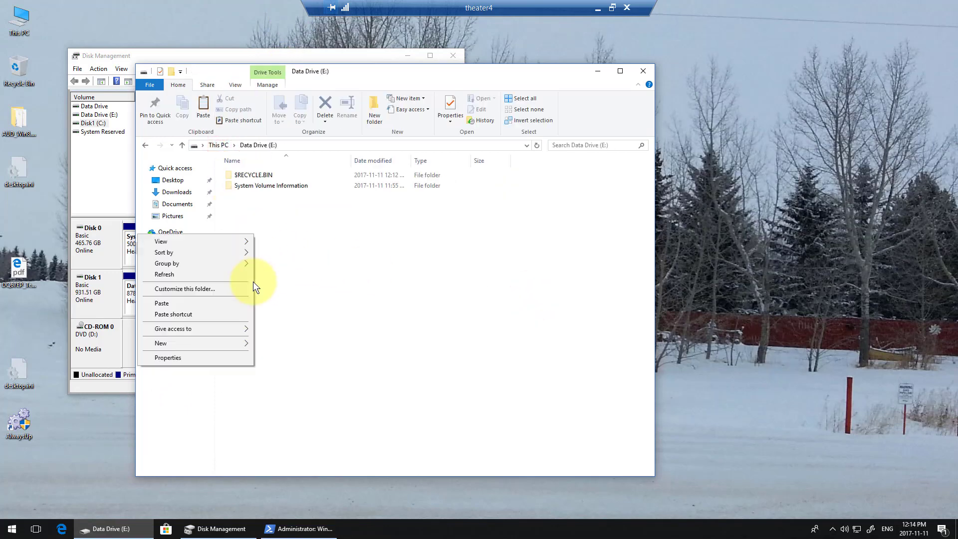
{"action": "left_click", "coordinate": [209, 301]}
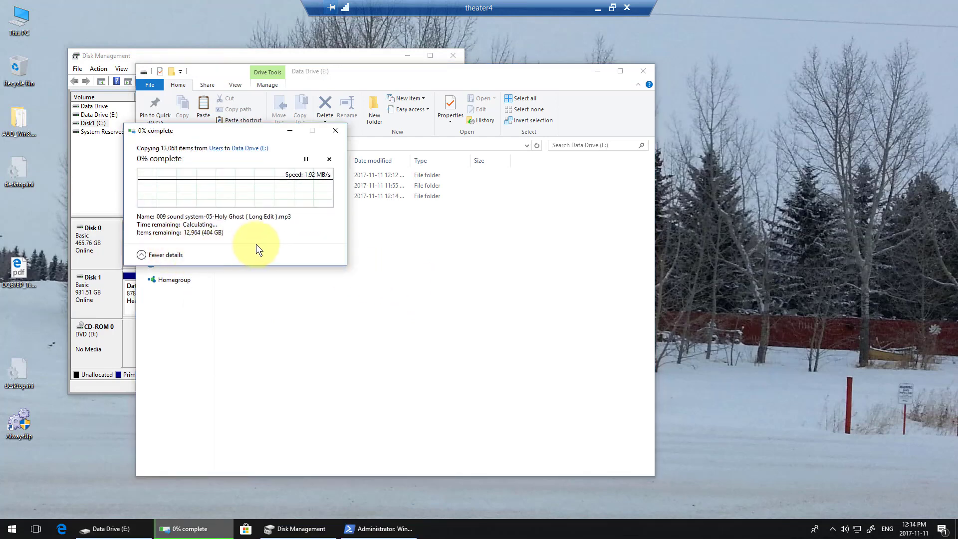
{"action": "left_click", "coordinate": [243, 129]}
Check that Data Drive (E:) has 473 GB free, then open the copied E:\Public folder.
{"action": "left_click_drag", "start_coordinate": [345, 129], "coordinate": [369, 128]}
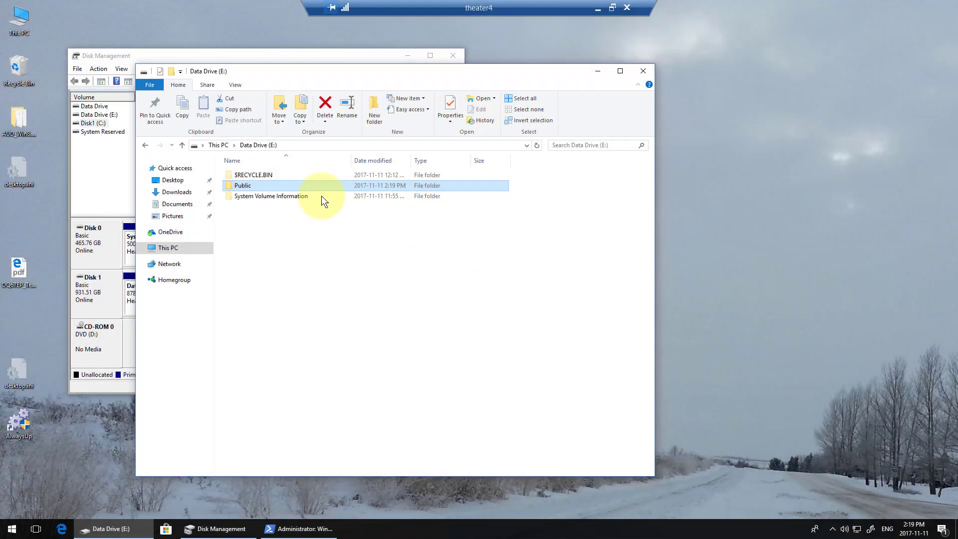
{"action": "left_click", "coordinate": [225, 146]}
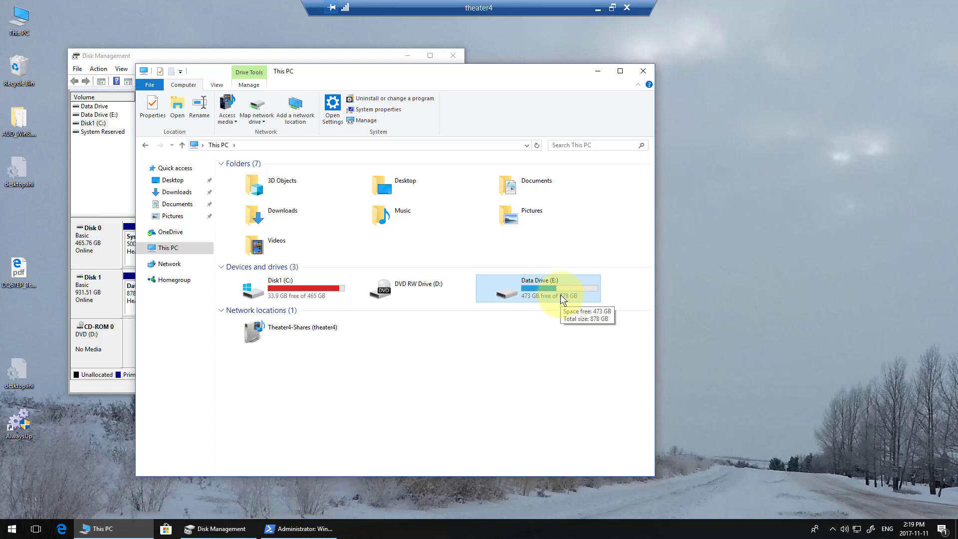
{"action": "double_click", "coordinate": [561, 295]}
{"action": "double_click", "coordinate": [250, 187]}
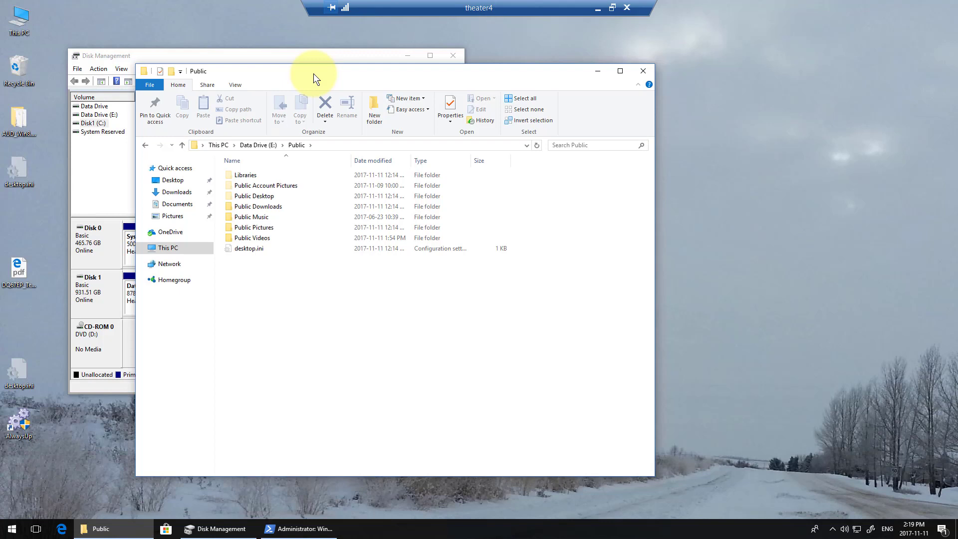
{"action": "left_click_drag", "start_coordinate": [313, 74], "coordinate": [449, 78]}
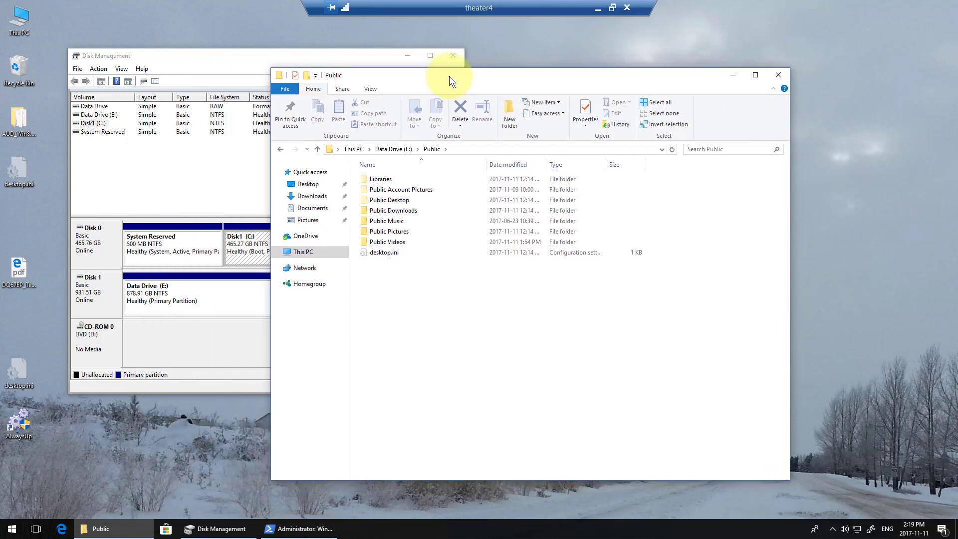
{"action": "left_click", "coordinate": [387, 177]}
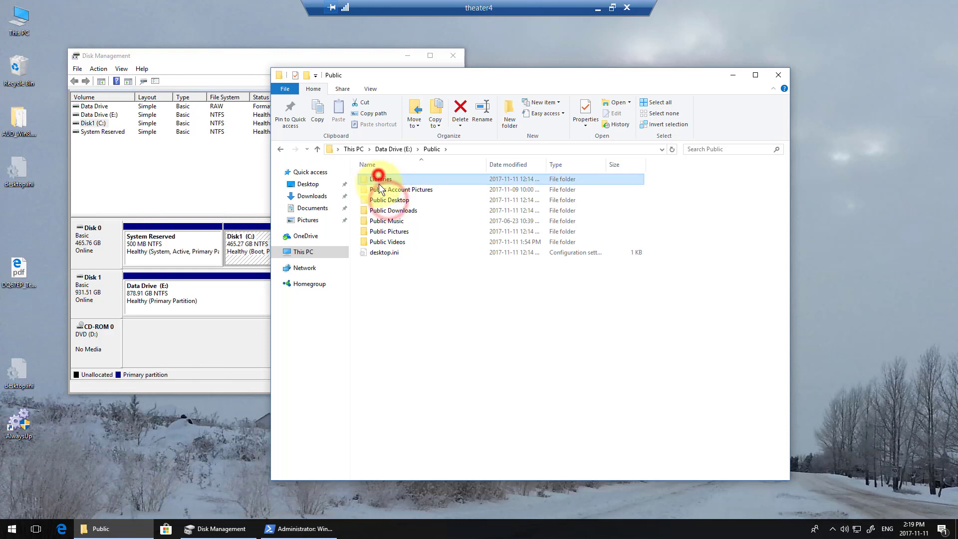
{"action": "left_click", "coordinate": [379, 189]}
{"action": "left_click", "coordinate": [373, 89]}
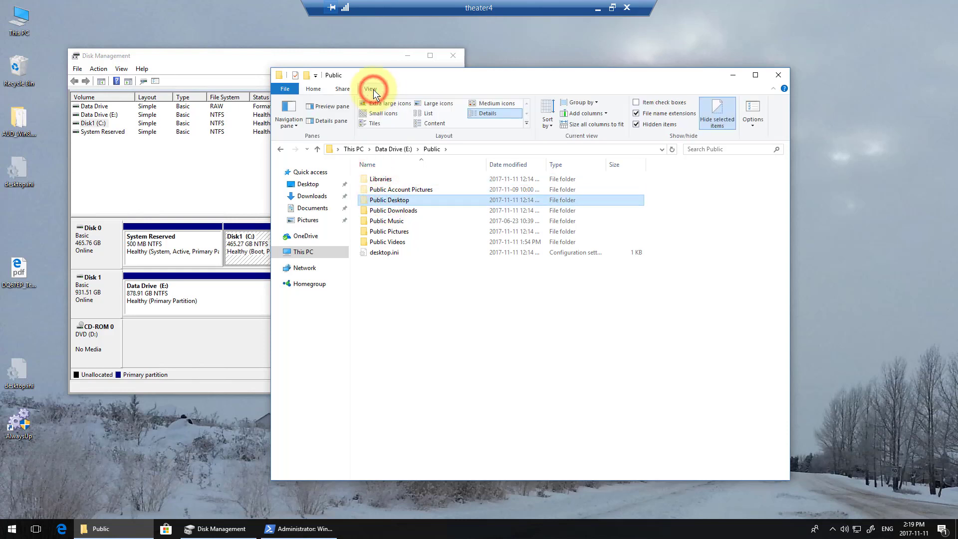
{"action": "left_click", "coordinate": [752, 107]}
{"action": "left_click", "coordinate": [411, 394]}
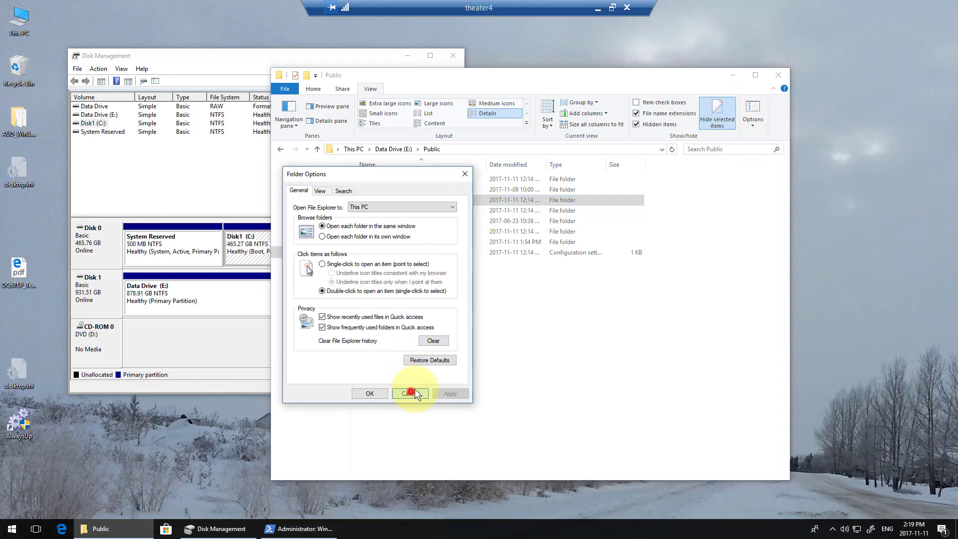
{"action": "left_click", "coordinate": [649, 124]}
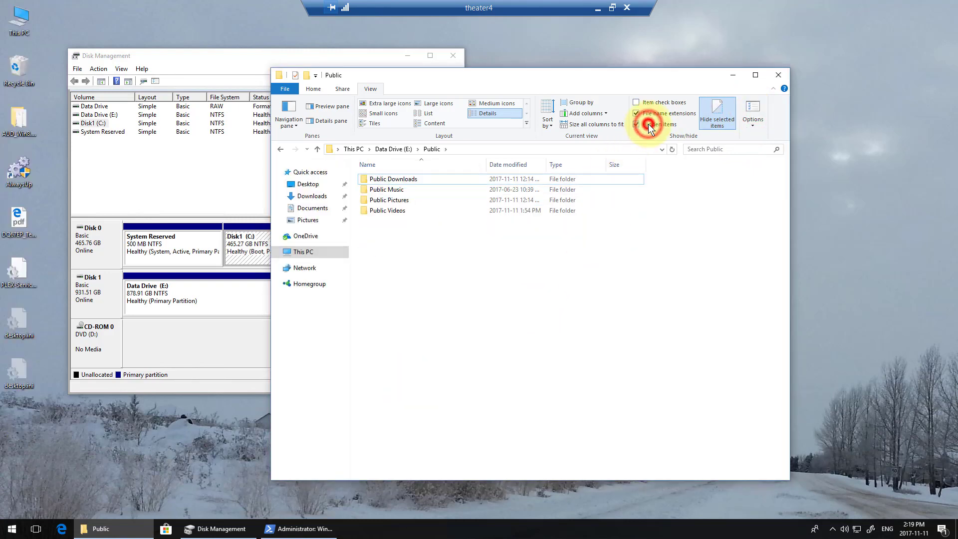
{"action": "left_click", "coordinate": [649, 124]}
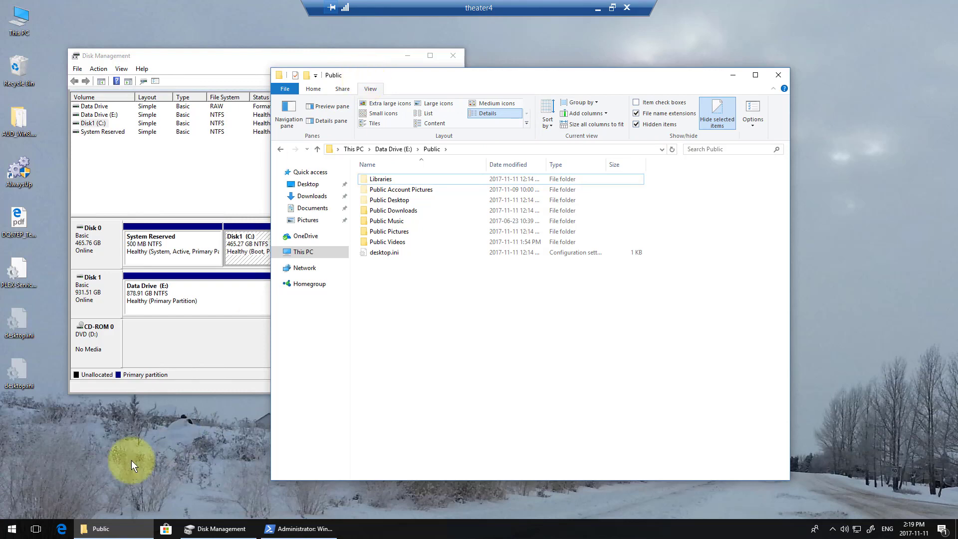
Launch Registry Editor (regedit) from Start search and allow it to run.
{"action": "left_click", "coordinate": [11, 529]}
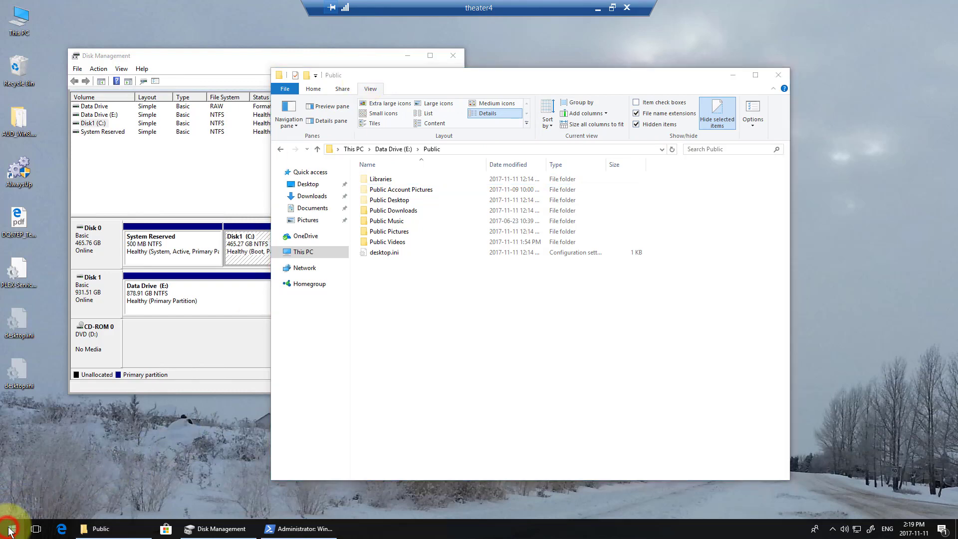
{"action": "type", "text": "reg"}
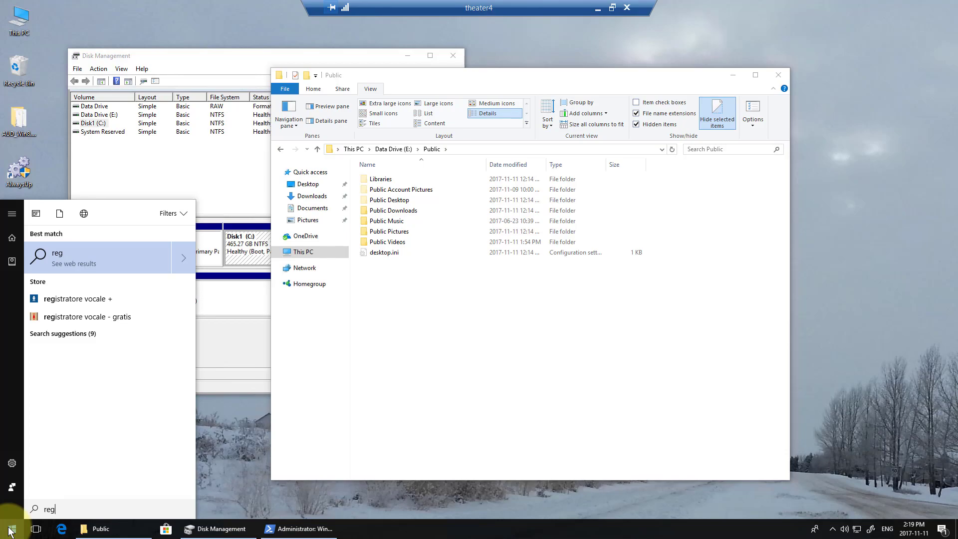
{"action": "type", "text": "edit"}
{"action": "key", "text": "Return"}
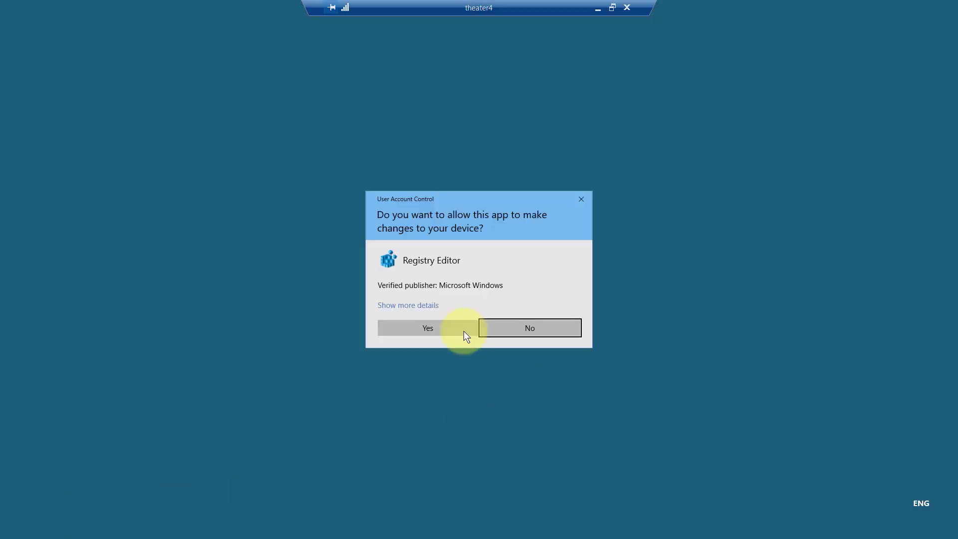
{"action": "left_click", "coordinate": [453, 325]}
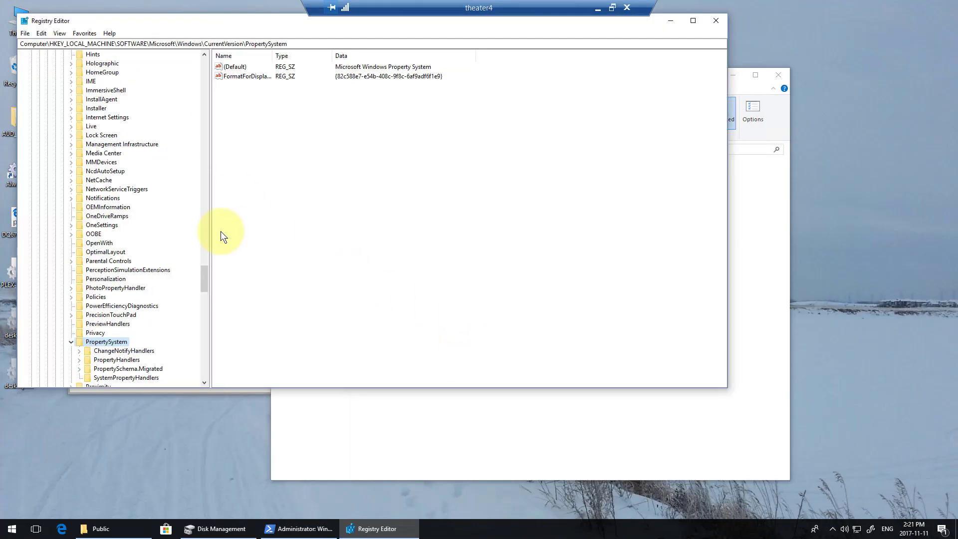
Expand HKLM\SOFTWARE\Microsoft down to the Windows NT key.
{"action": "left_click_drag", "start_coordinate": [208, 286], "coordinate": [193, 86]}
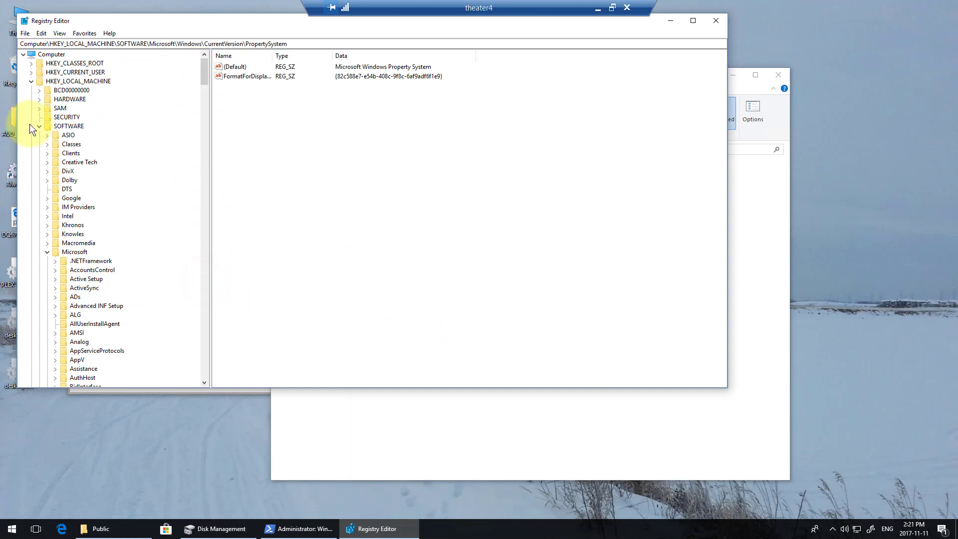
{"action": "left_click", "coordinate": [36, 125]}
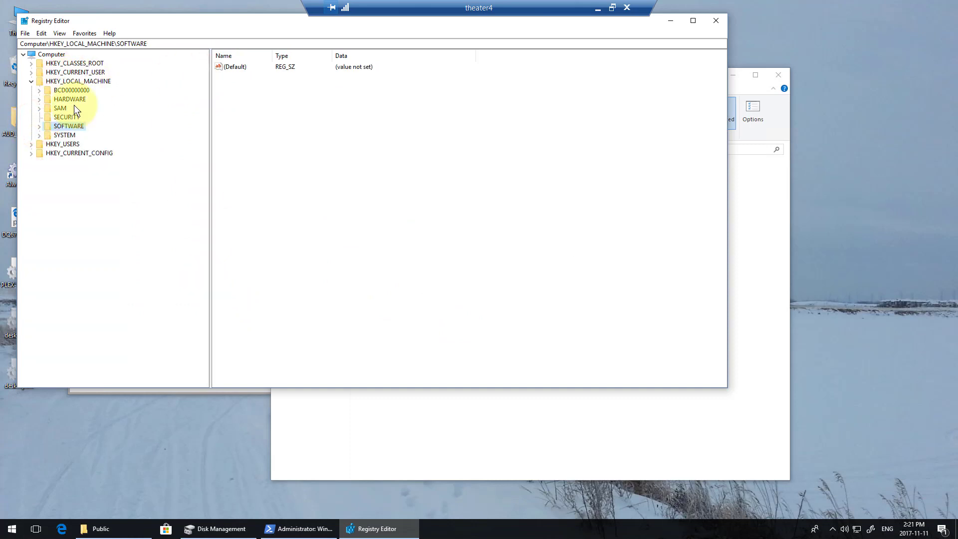
{"action": "double_click", "coordinate": [67, 128]}
{"action": "left_click", "coordinate": [69, 180]}
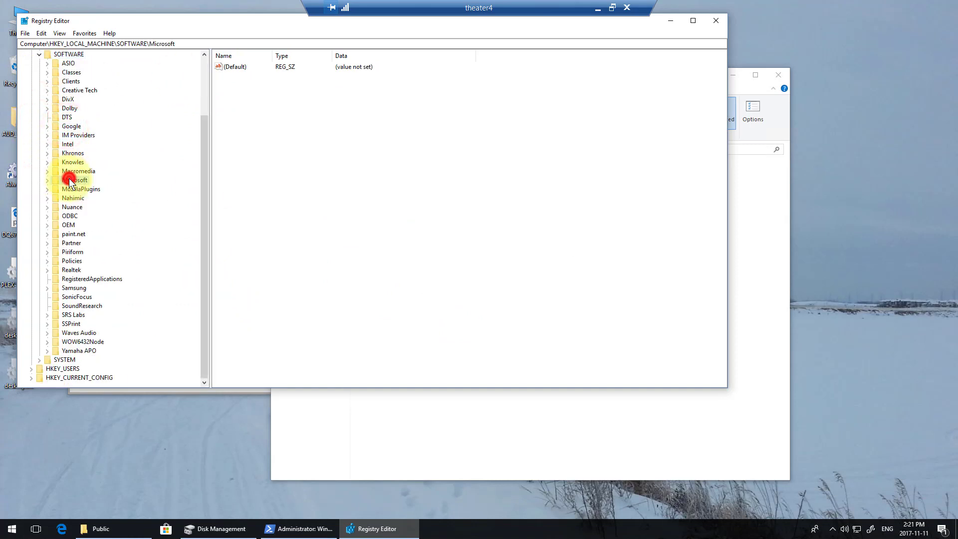
{"action": "double_click", "coordinate": [69, 181]}
{"action": "type", "text": "windows"}
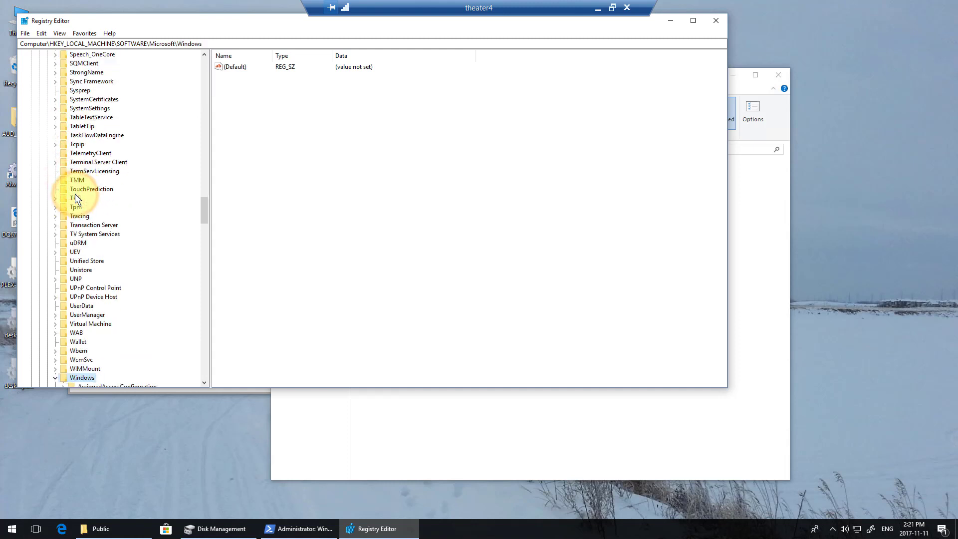
{"action": "key", "text": "Right"}
{"action": "scroll", "coordinate": [78, 194], "scroll_direction": "down", "scroll_amount": 4}
{"action": "left_click", "coordinate": [55, 271]}
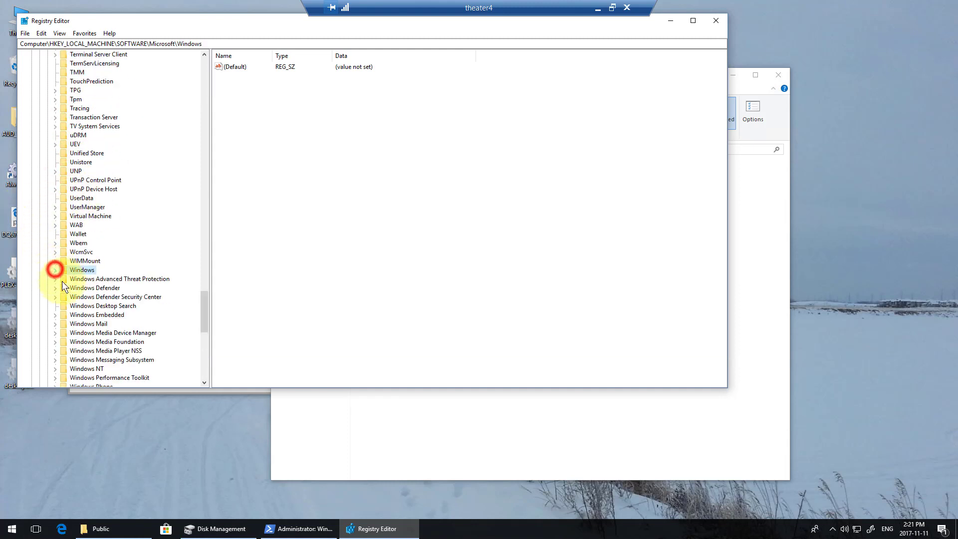
{"action": "scroll", "coordinate": [75, 289], "scroll_direction": "down", "scroll_amount": 4}
{"action": "double_click", "coordinate": [88, 262]}
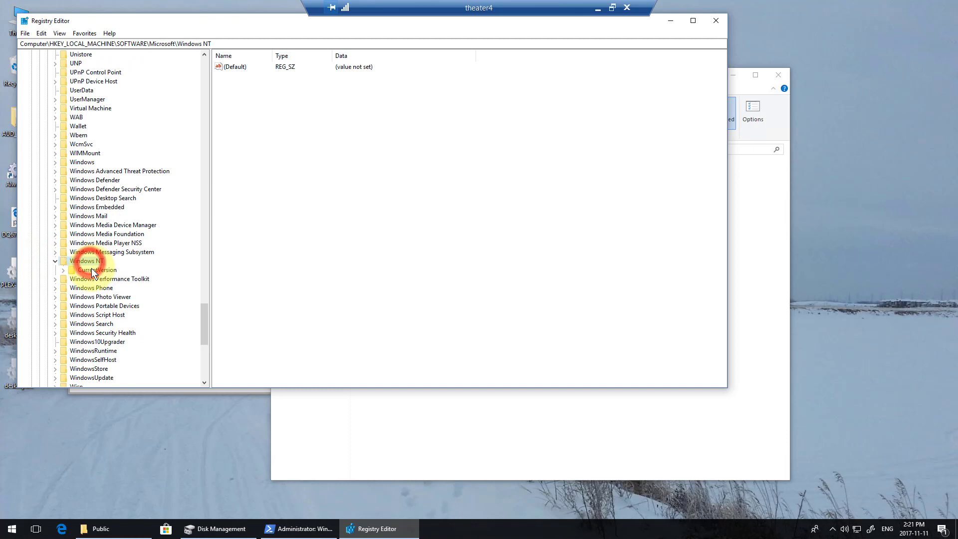
Open CurrentVersion\ProfileList and select its Public value.
{"action": "double_click", "coordinate": [95, 270]}
{"action": "left_click", "coordinate": [99, 270]}
{"action": "left_click", "coordinate": [102, 288]}
{"action": "type", "text": "pre"}
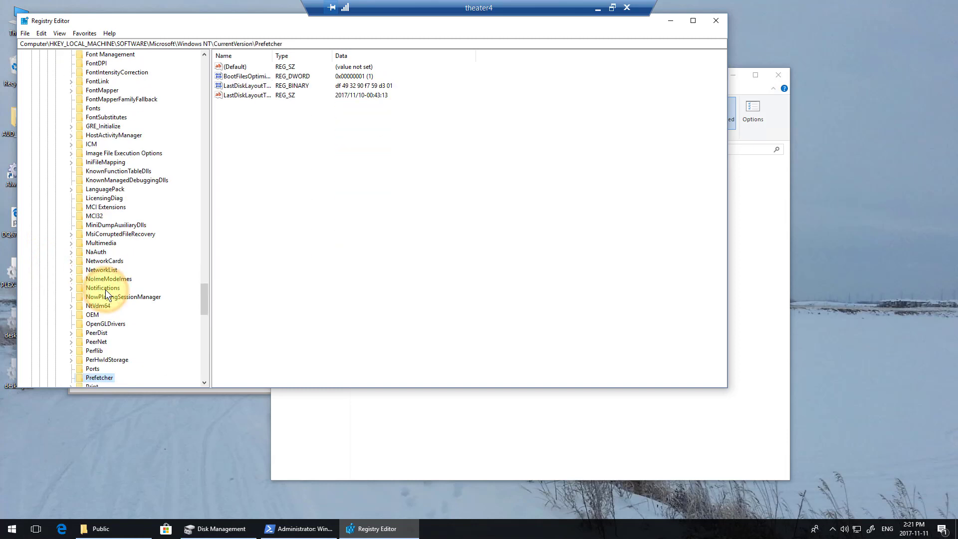
{"action": "scroll", "coordinate": [135, 145], "scroll_direction": "down", "scroll_amount": 5}
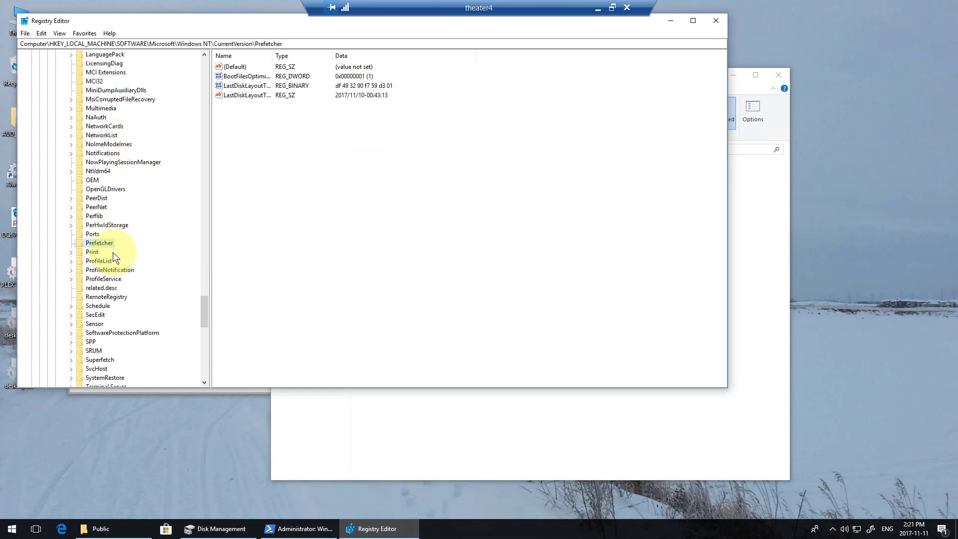
{"action": "double_click", "coordinate": [102, 261]}
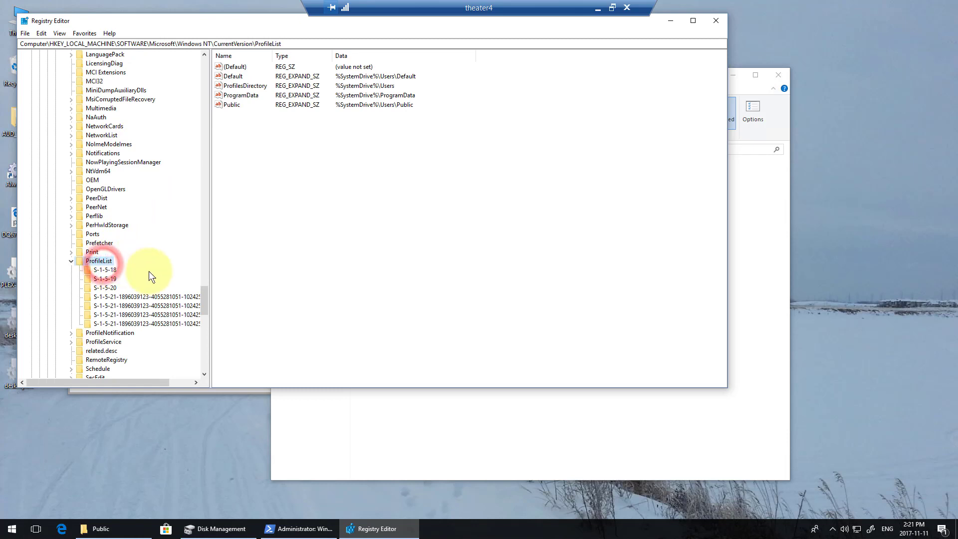
{"action": "scroll", "coordinate": [170, 145], "scroll_direction": "down", "scroll_amount": 5}
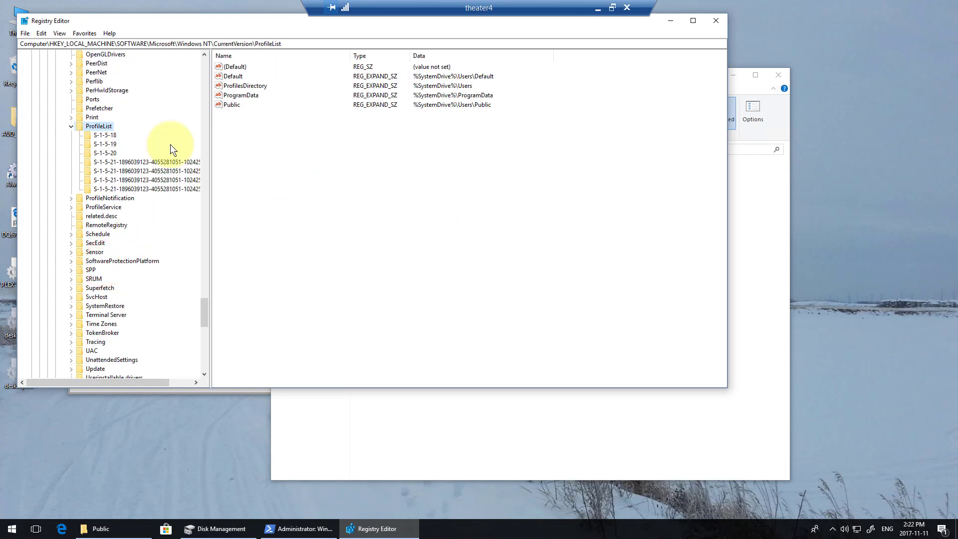
{"action": "left_click", "coordinate": [98, 126]}
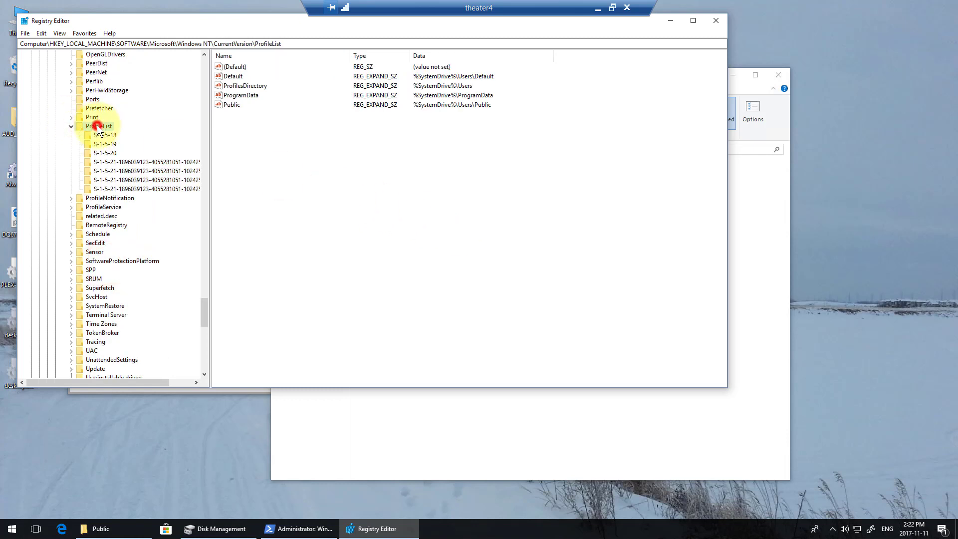
{"action": "left_click", "coordinate": [231, 105]}
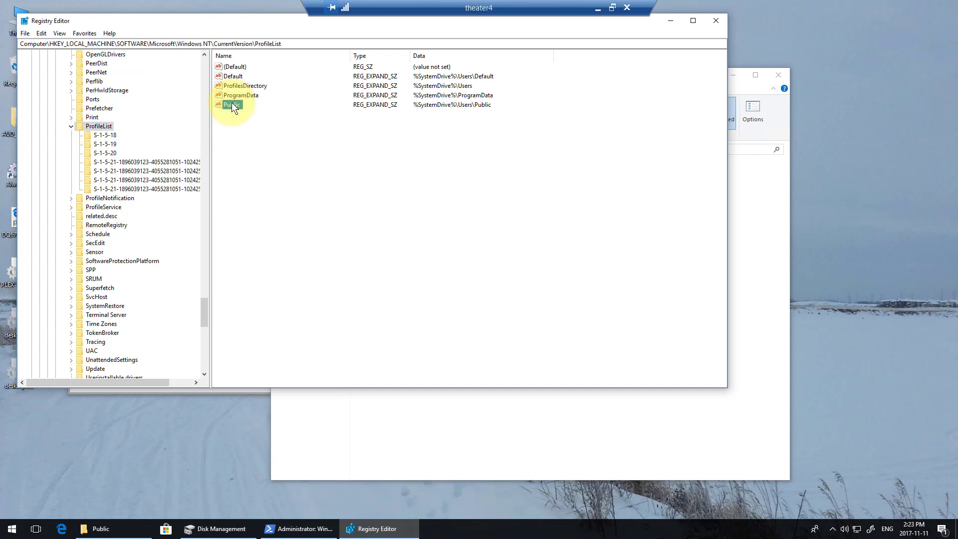
Change the Public value data from %SystemDrive%\Users\Public to E:\Public.
{"action": "double_click", "coordinate": [231, 105]}
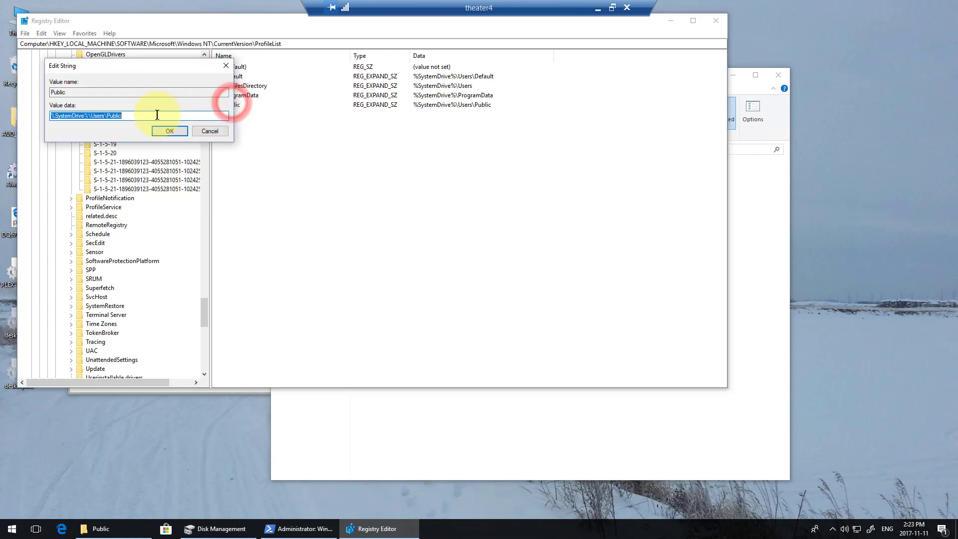
{"action": "left_click_drag", "start_coordinate": [91, 116], "coordinate": [50, 115]}
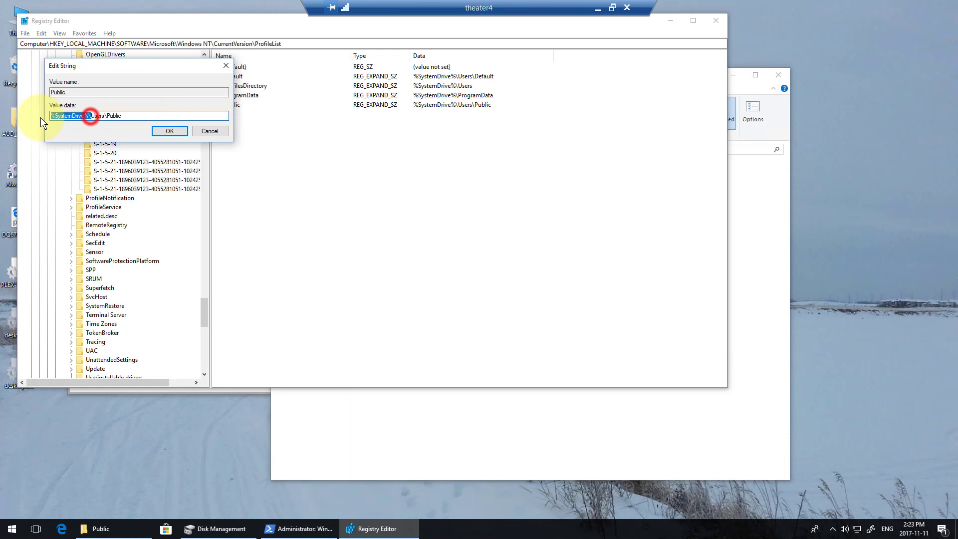
{"action": "left_click", "coordinate": [749, 266]}
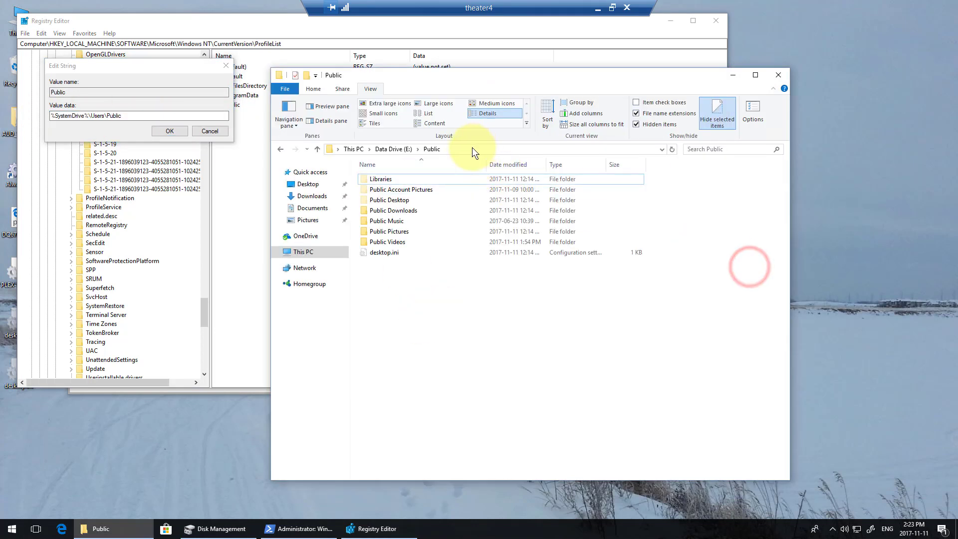
{"action": "left_click", "coordinate": [472, 148]}
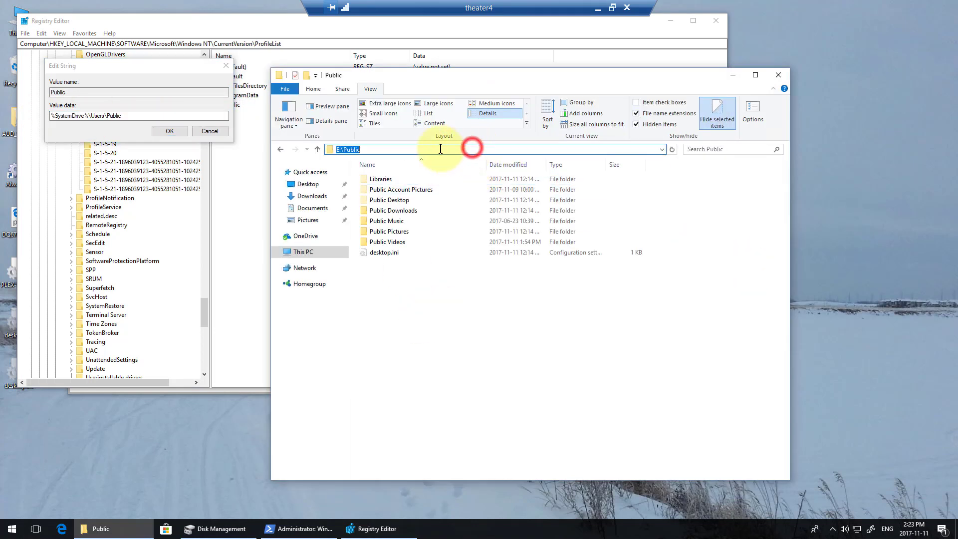
{"action": "left_click", "coordinate": [119, 116]}
{"action": "key", "text": "ctrl+a"}
{"action": "type", "text": "E:\\Public"}
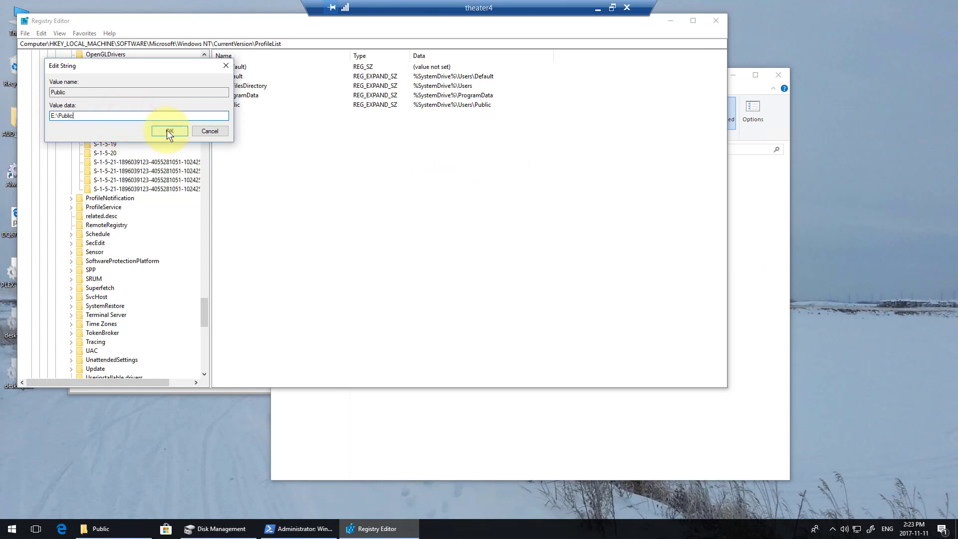
{"action": "left_click", "coordinate": [167, 129]}
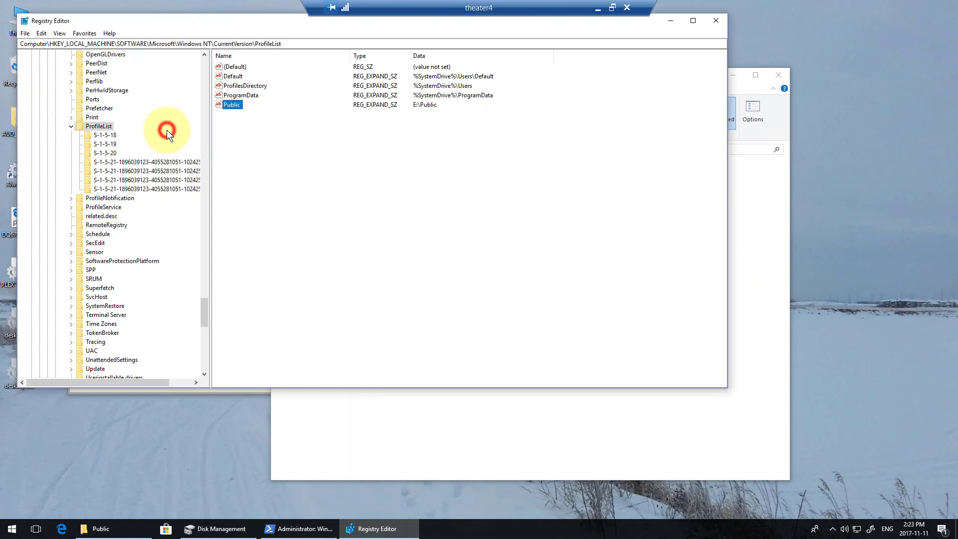
Close Registry Editor and restart Windows from the Start button's context menu.
{"action": "left_click", "coordinate": [718, 22]}
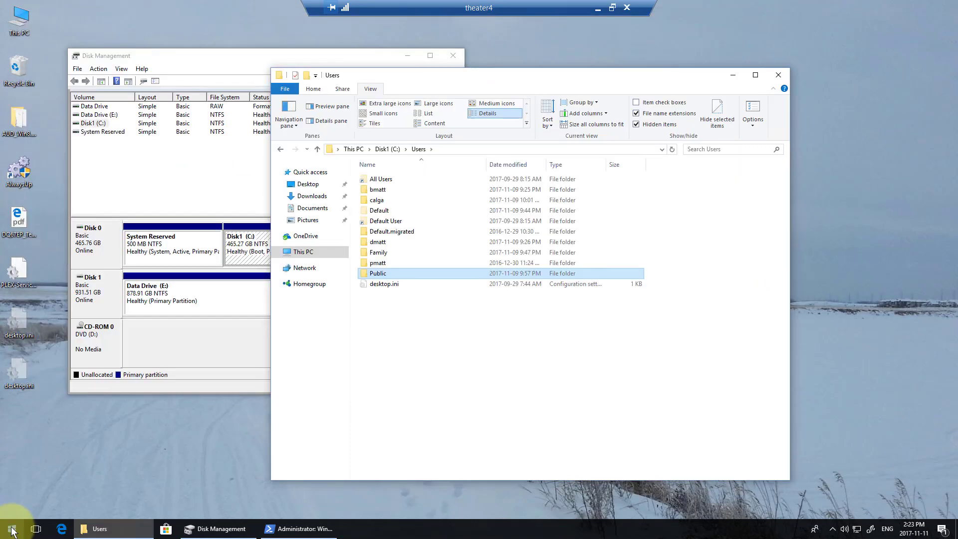
{"action": "right_click", "coordinate": [12, 532]}
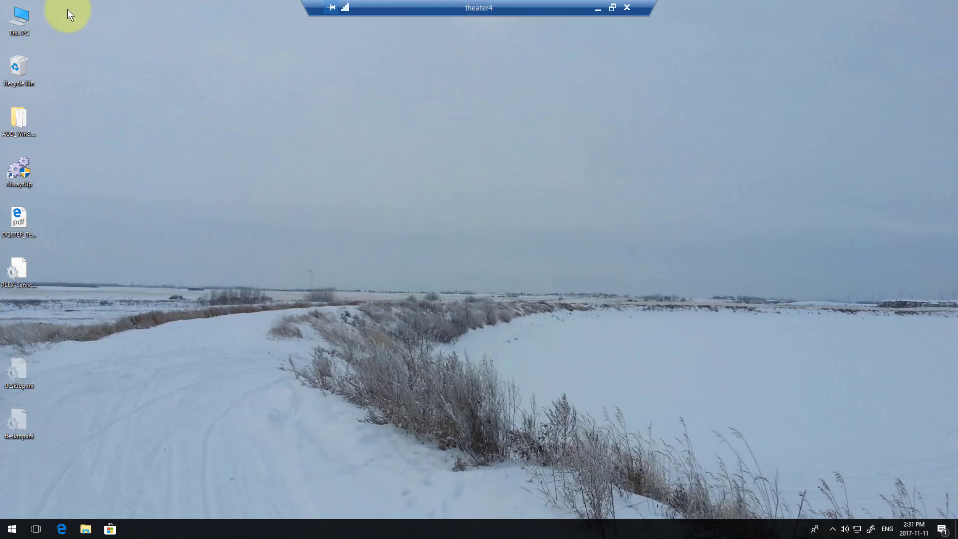
Reach Public Videos via the 'public' address-bar suggestion and confirm it now resolves to Data Drive (E:).
{"action": "double_click", "coordinate": [19, 14]}
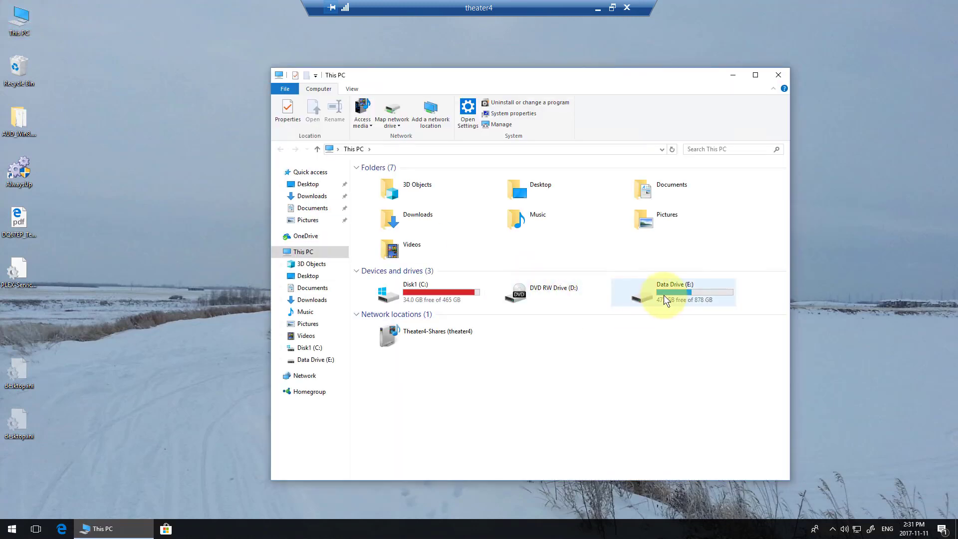
{"action": "left_click", "coordinate": [440, 154]}
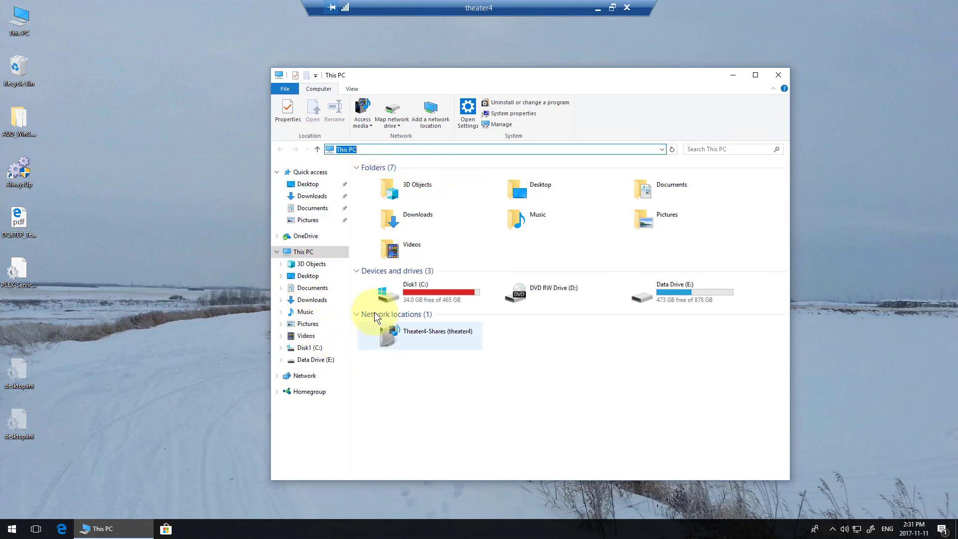
{"action": "left_click", "coordinate": [390, 149]}
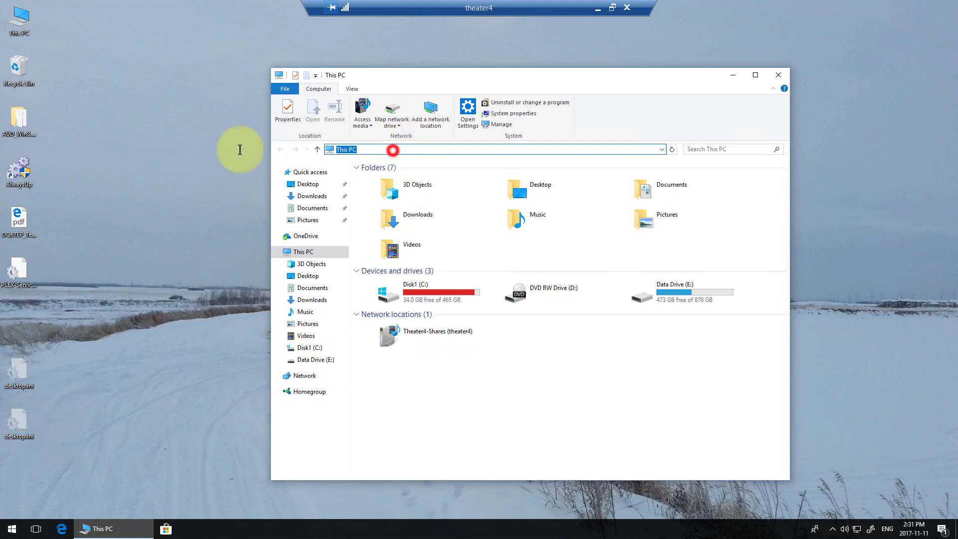
{"action": "type", "text": "publi"}
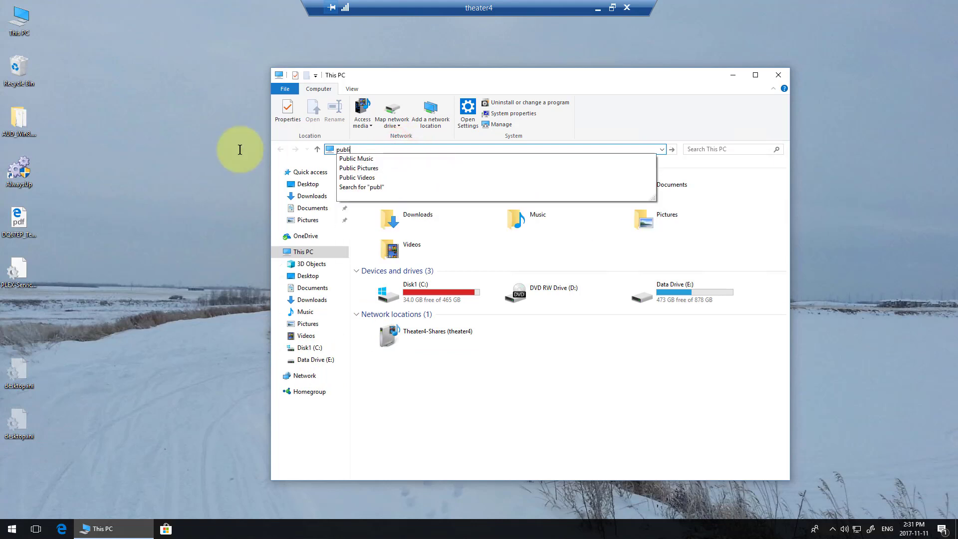
{"action": "type", "text": "c"}
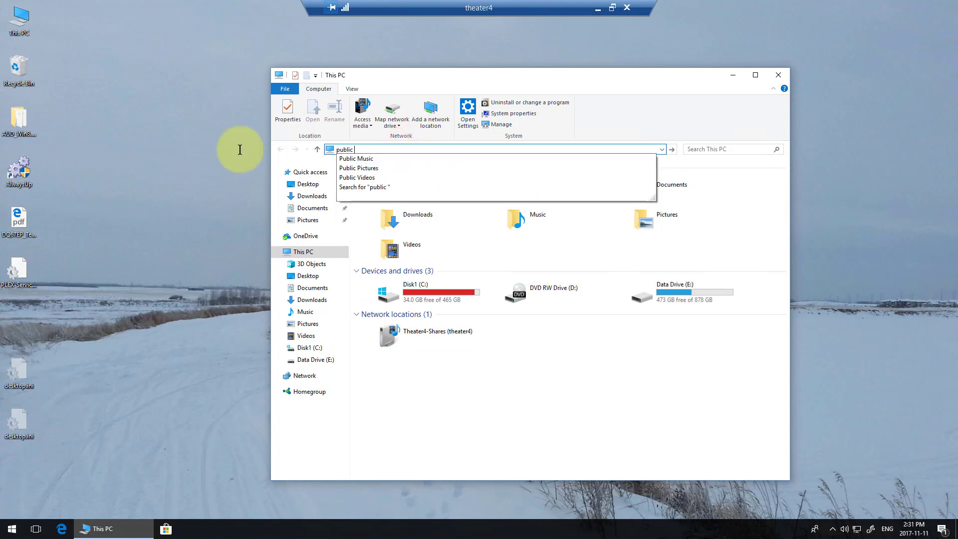
{"action": "key", "text": "Down"}
{"action": "key", "text": "Down"}
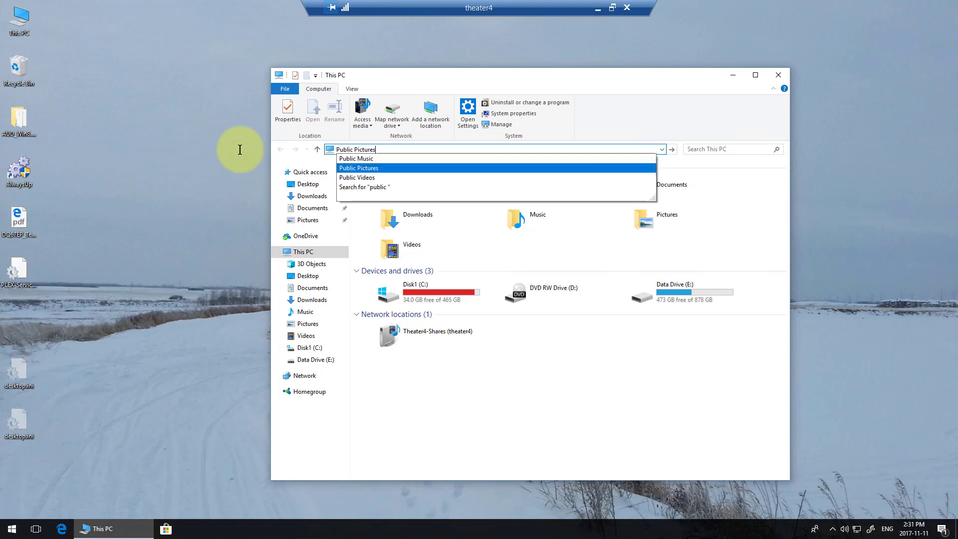
{"action": "key", "text": "Down"}
{"action": "key", "text": "Return"}
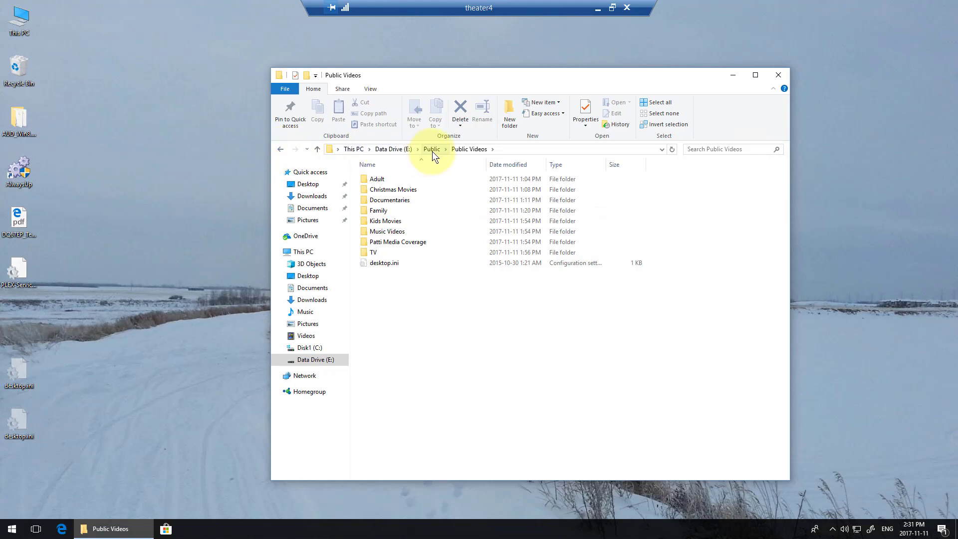
{"action": "left_click", "coordinate": [391, 149]}
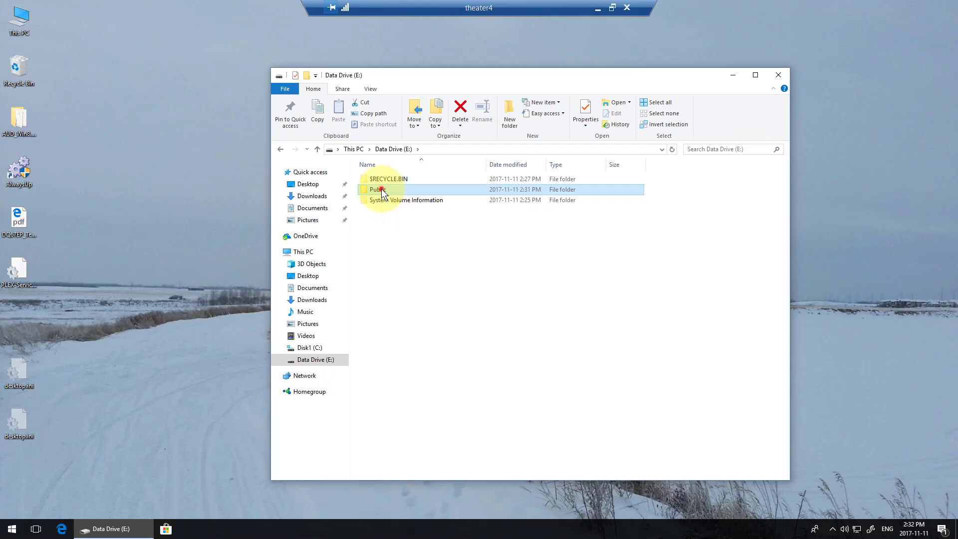
Open E:\Public and inspect both Public Music folders to find the empty one.
{"action": "double_click", "coordinate": [670, 309]}
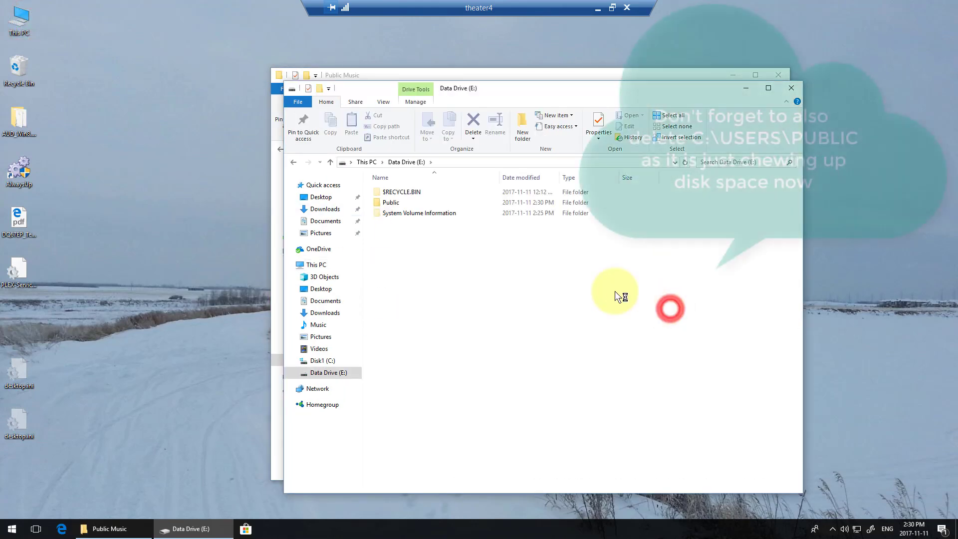
{"action": "double_click", "coordinate": [391, 203]}
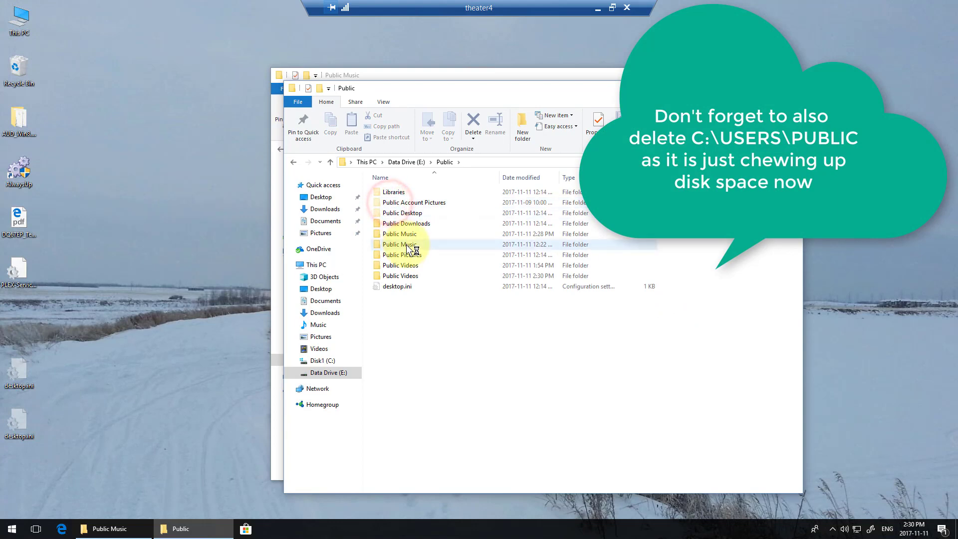
{"action": "double_click", "coordinate": [416, 234]}
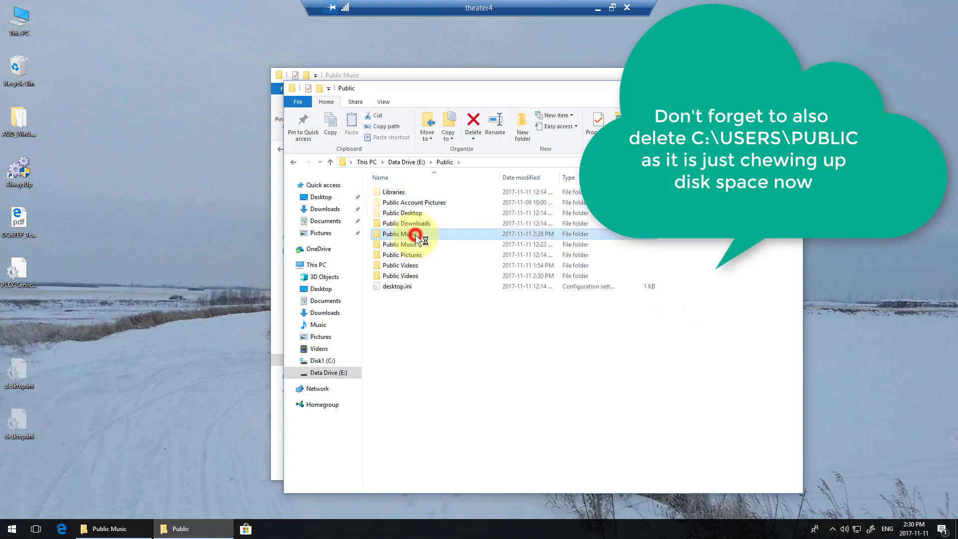
{"action": "left_click", "coordinate": [295, 163]}
{"action": "double_click", "coordinate": [418, 243]}
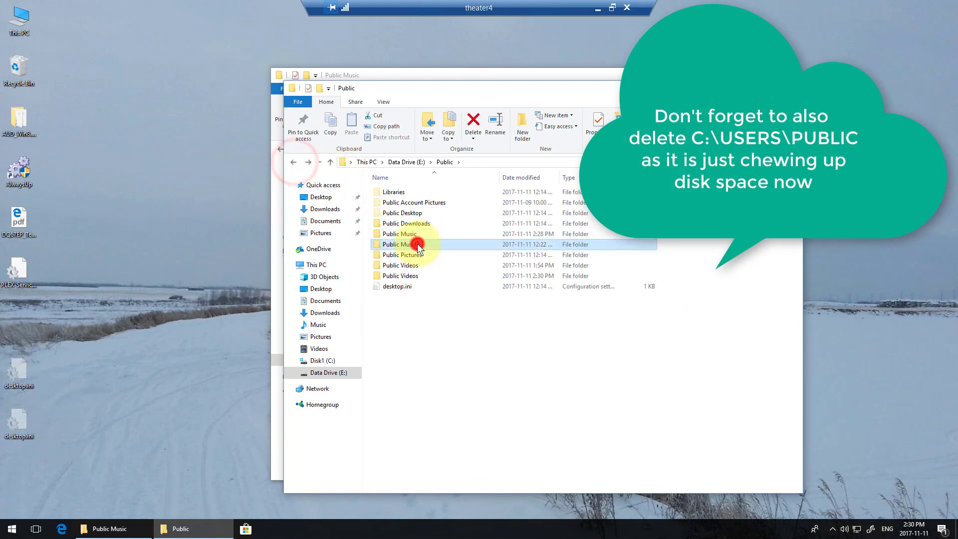
{"action": "left_click", "coordinate": [294, 162]}
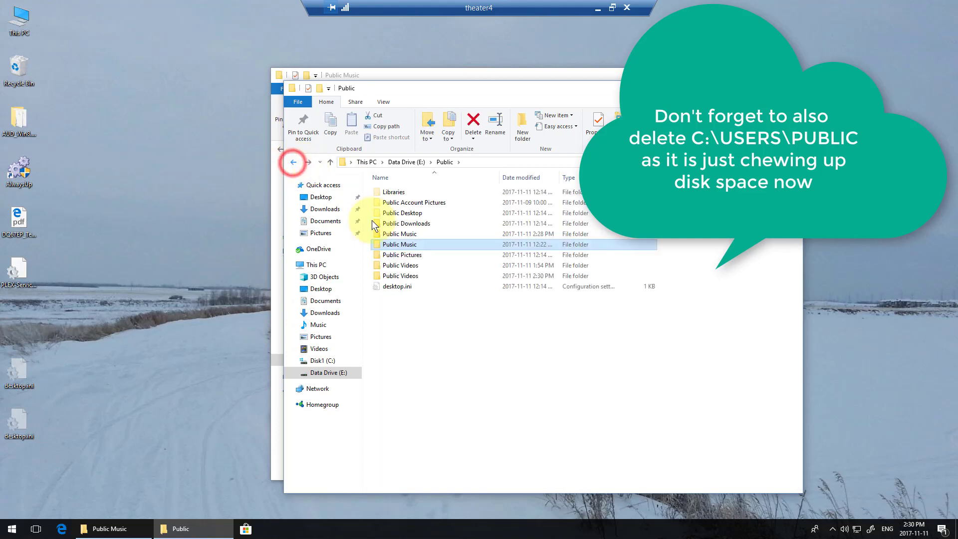
Move all 404 artist folders into the empty Public Music folder, replacing conflicts including desktop.ini.
{"action": "double_click", "coordinate": [411, 244]}
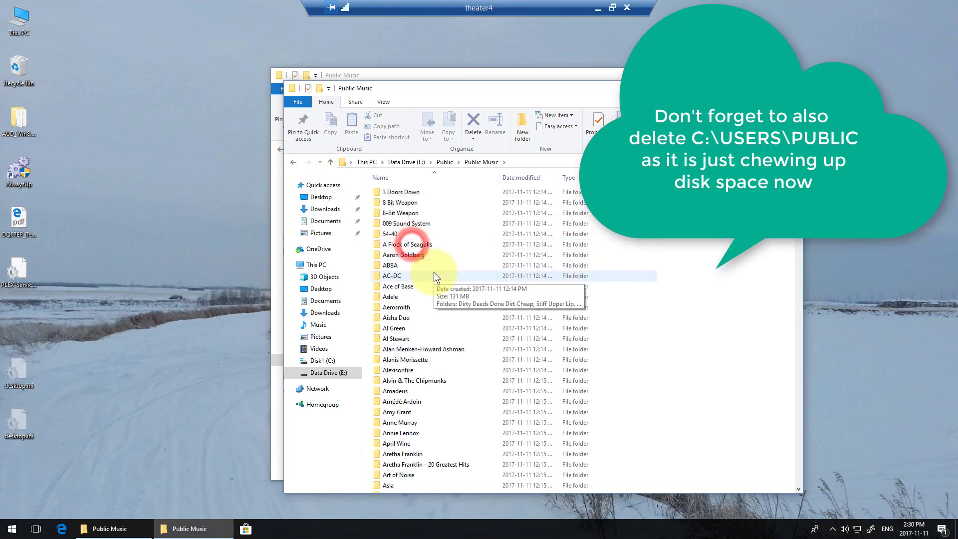
{"action": "key", "text": "ctrl+a"}
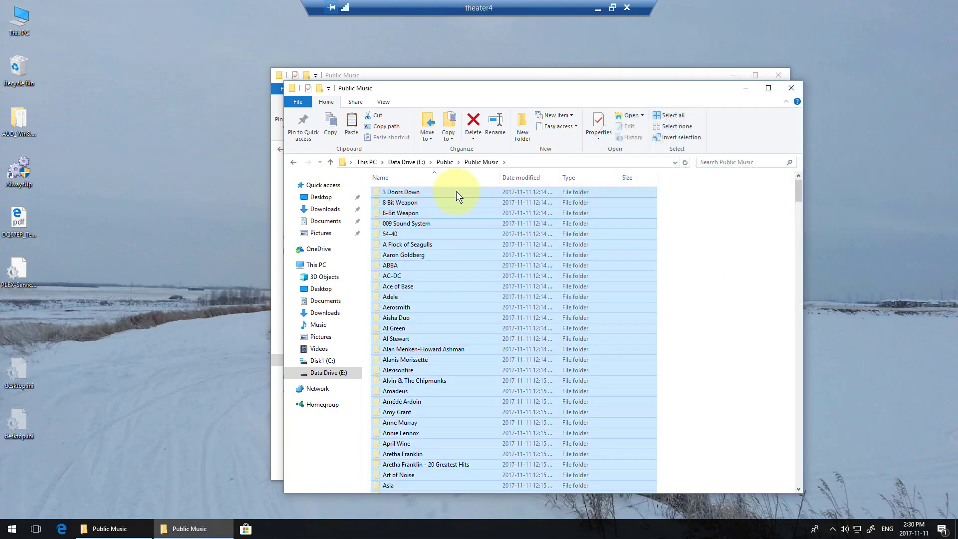
{"action": "left_click", "coordinate": [444, 162]}
{"action": "double_click", "coordinate": [398, 234]}
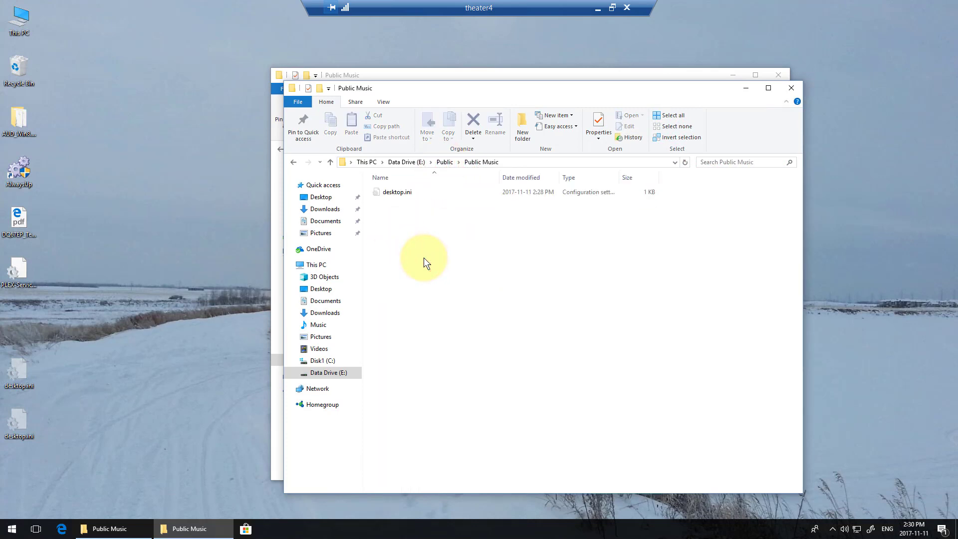
{"action": "key", "text": "ctrl+v"}
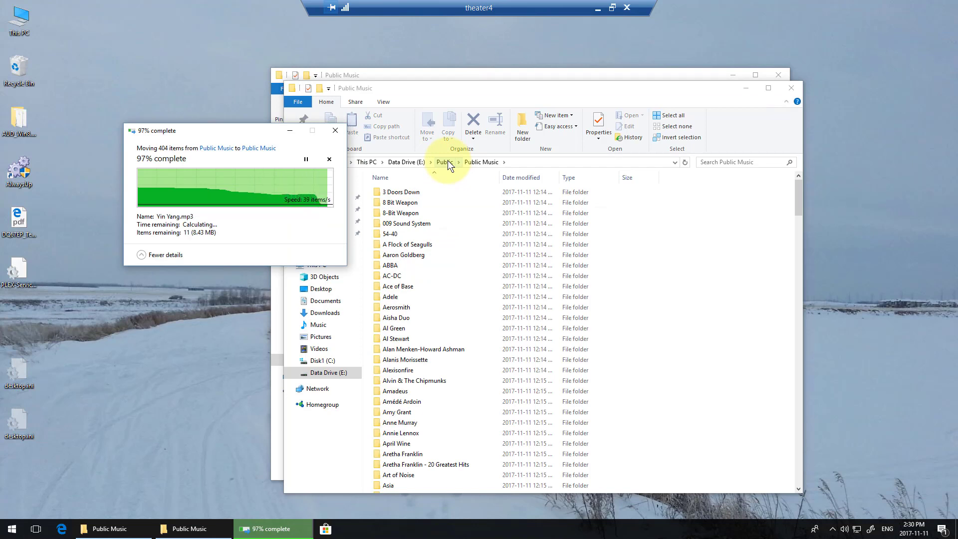
{"action": "left_click", "coordinate": [216, 254]}
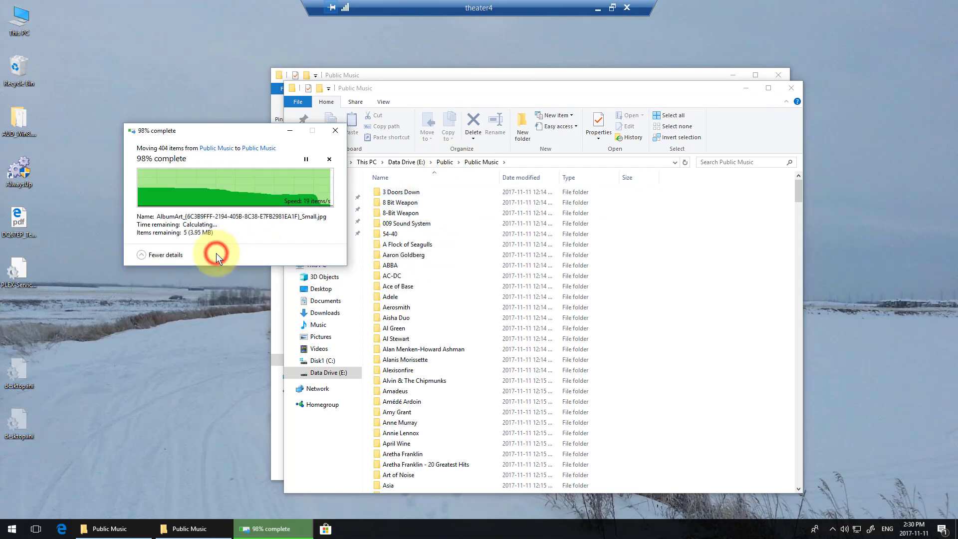
{"action": "left_click", "coordinate": [161, 228]}
{"action": "left_click", "coordinate": [208, 244]}
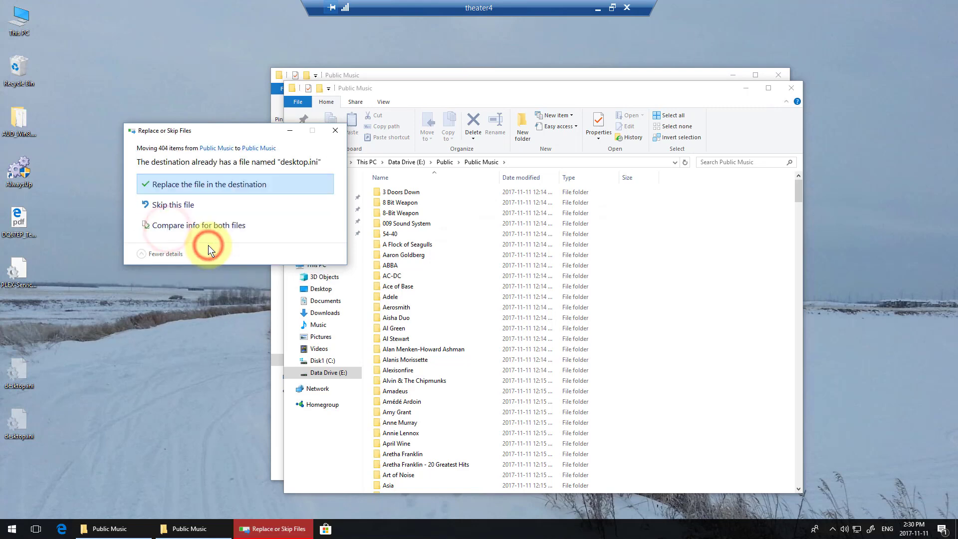
{"action": "left_click", "coordinate": [223, 184]}
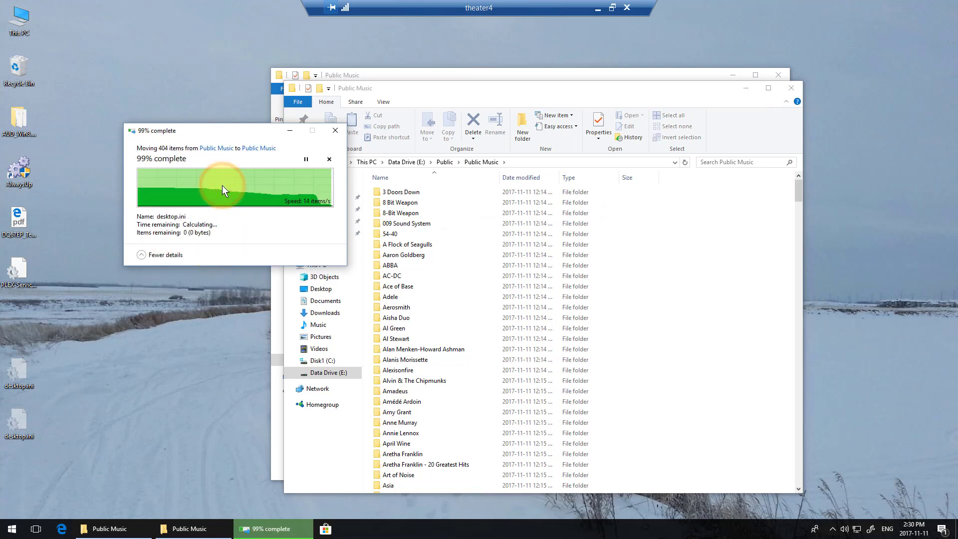
{"action": "left_click", "coordinate": [450, 161]}
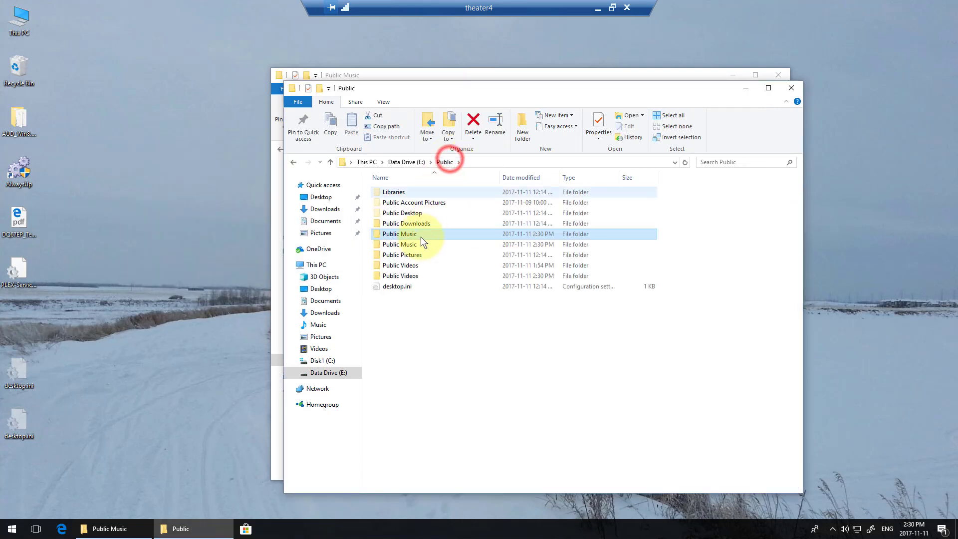
Delete the emptied duplicate Public Music folder.
{"action": "left_click", "coordinate": [412, 244]}
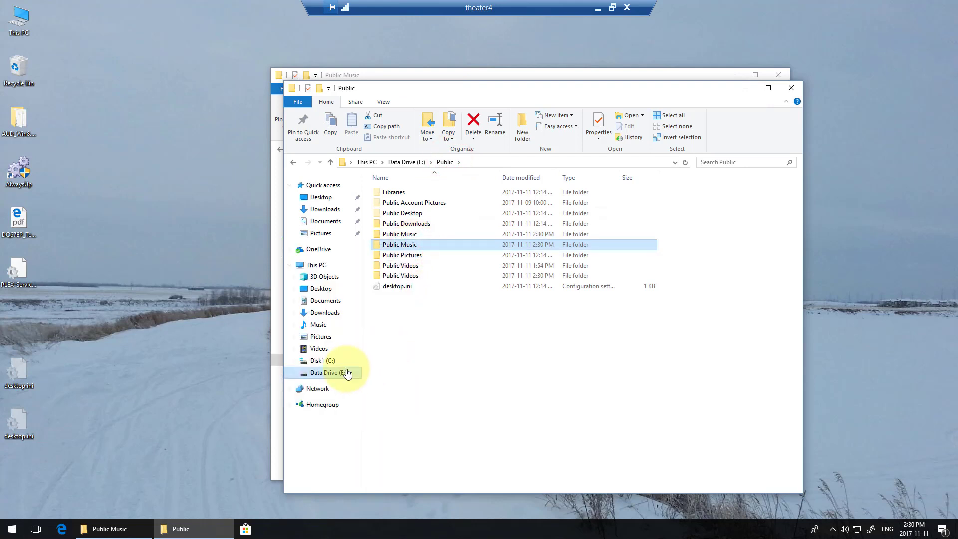
{"action": "right_click", "coordinate": [396, 243]}
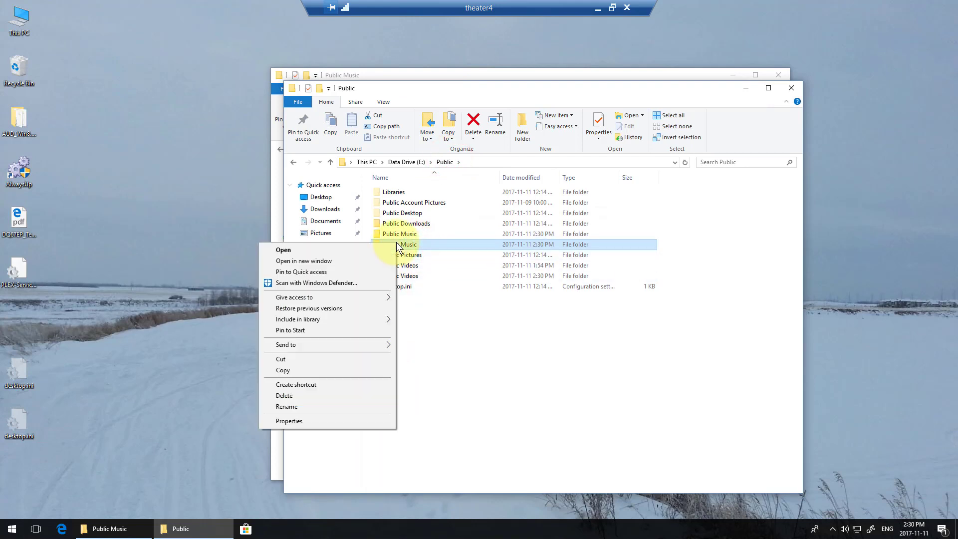
{"action": "left_click", "coordinate": [310, 396]}
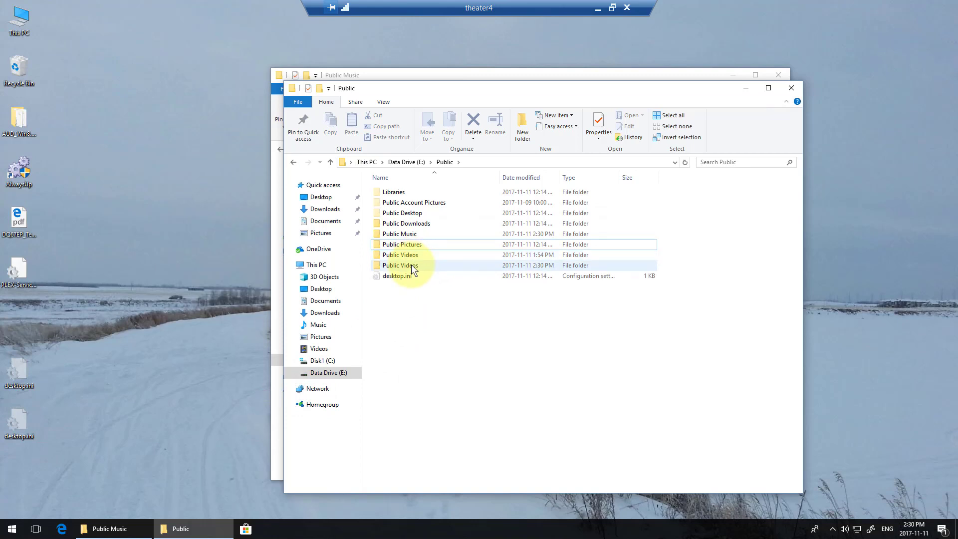
Move all video folders from one Public Videos into the other, resolving the desktop.ini conflict.
{"action": "double_click", "coordinate": [412, 255]}
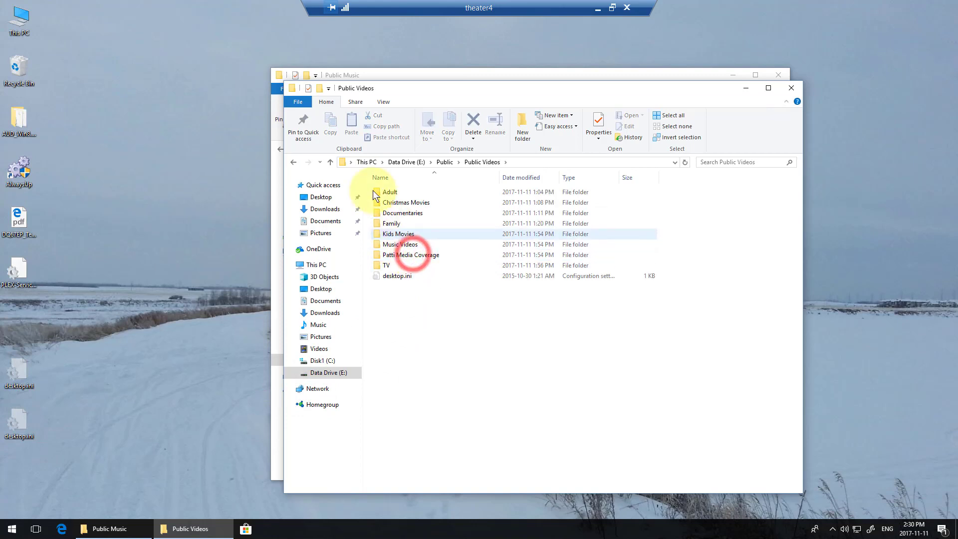
{"action": "left_click", "coordinate": [396, 196]}
{"action": "key", "text": "ctrl+a"}
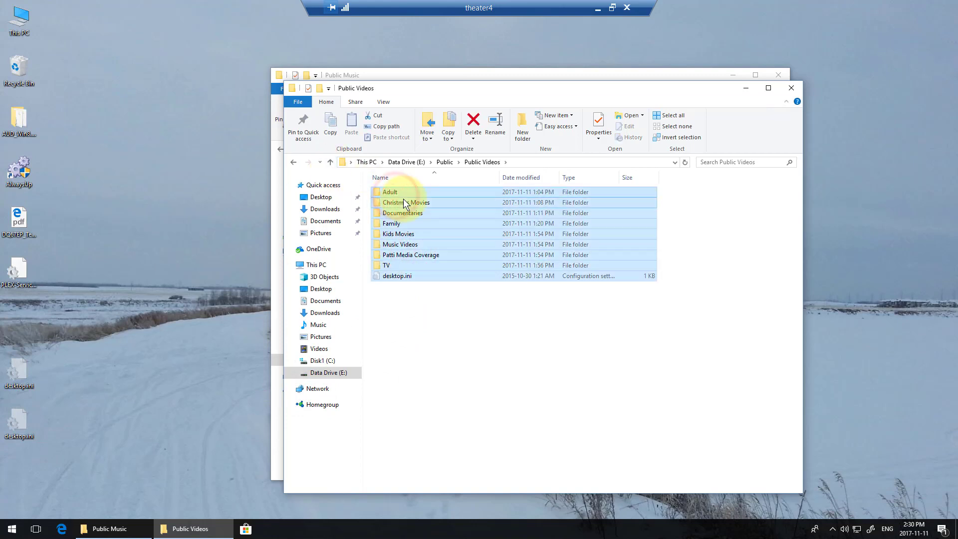
{"action": "left_click", "coordinate": [443, 162]}
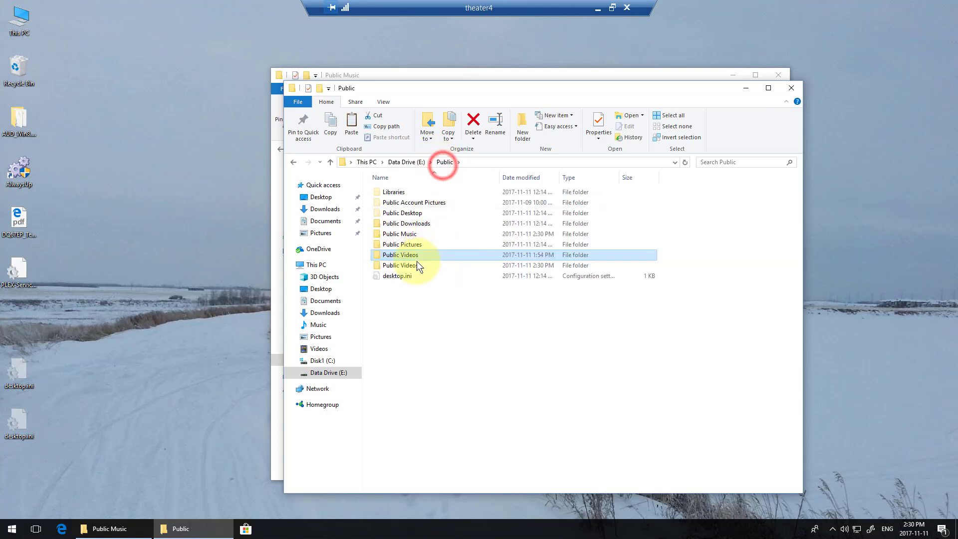
{"action": "double_click", "coordinate": [409, 263]}
{"action": "key", "text": "ctrl+v"}
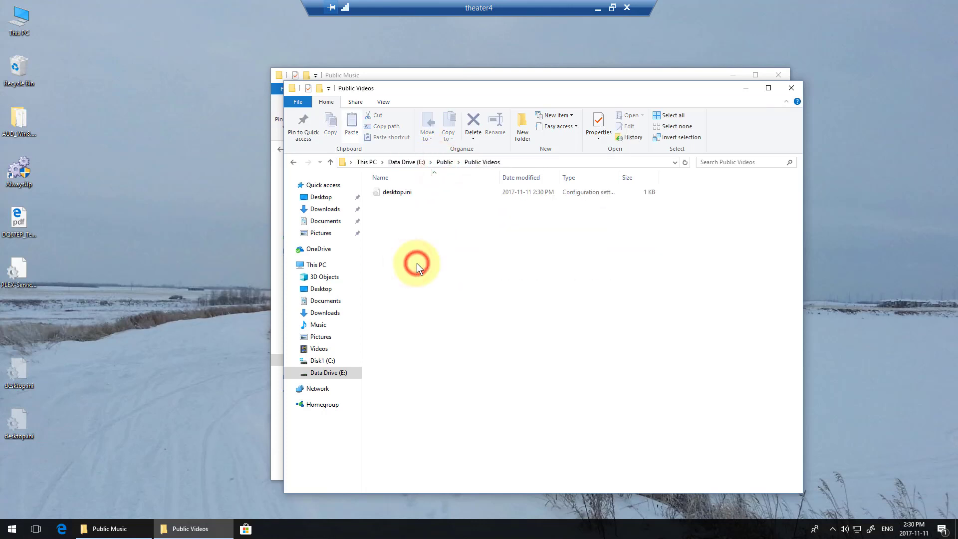
{"action": "left_click", "coordinate": [448, 241]}
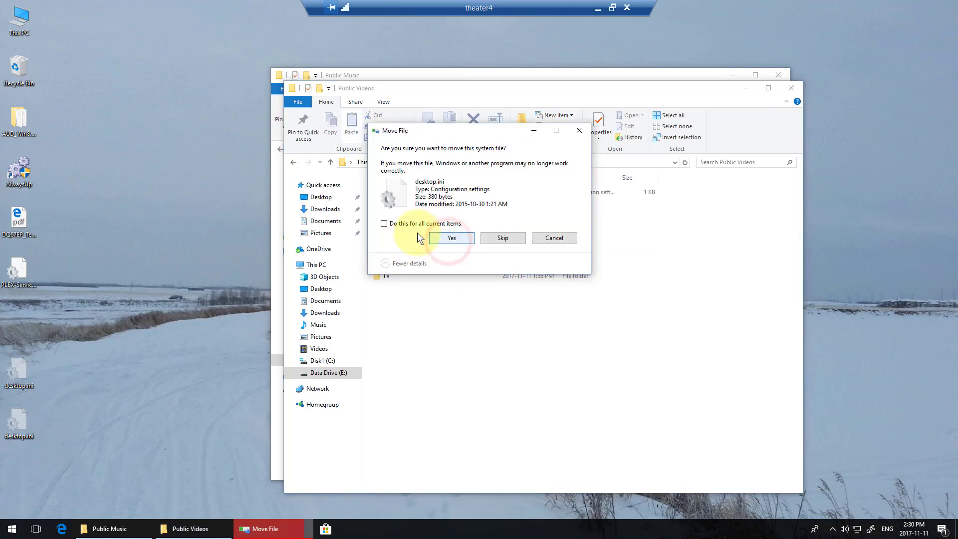
{"action": "left_click", "coordinate": [411, 225]}
{"action": "left_click", "coordinate": [448, 238]}
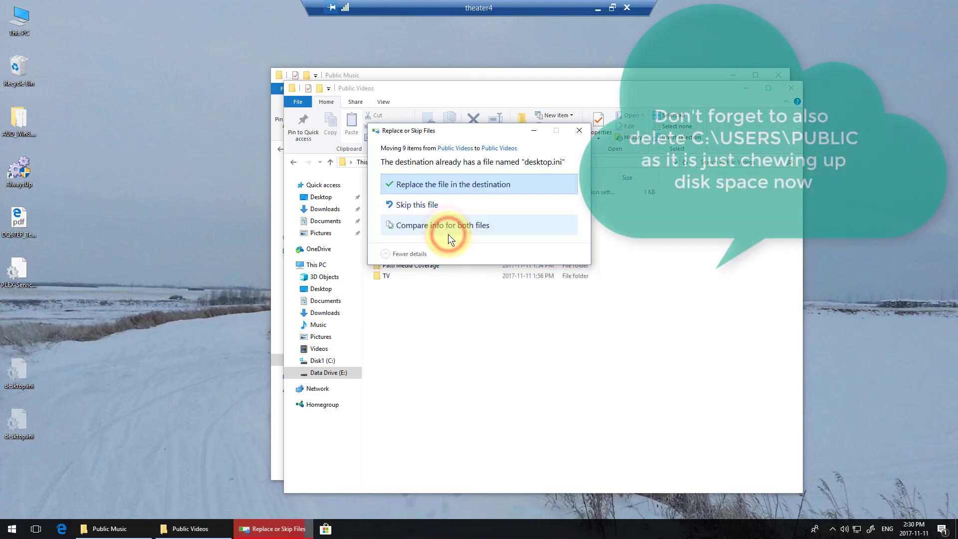
{"action": "left_click", "coordinate": [449, 183]}
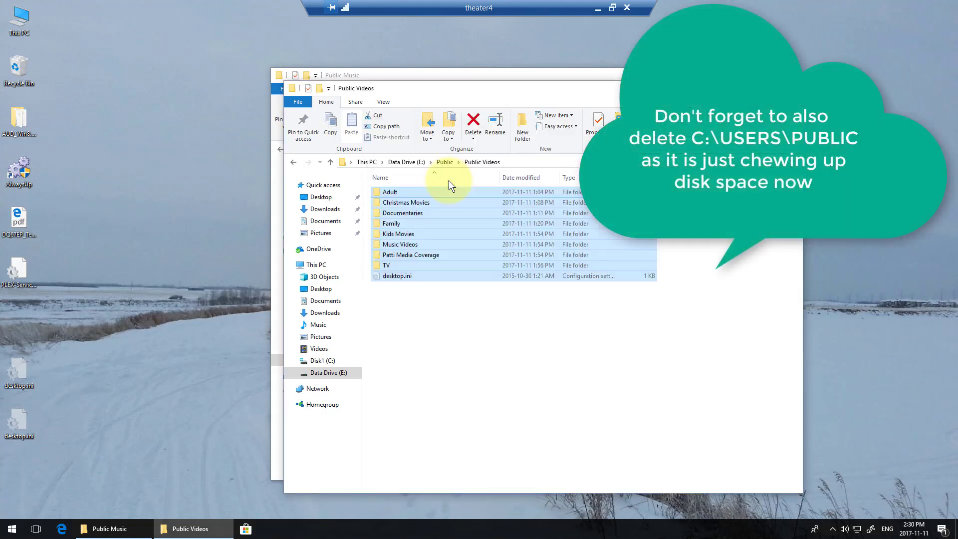
{"action": "left_click", "coordinate": [448, 162]}
Confirm the old Public Videos is empty, delete it, and close the Public window.
{"action": "double_click", "coordinate": [405, 257]}
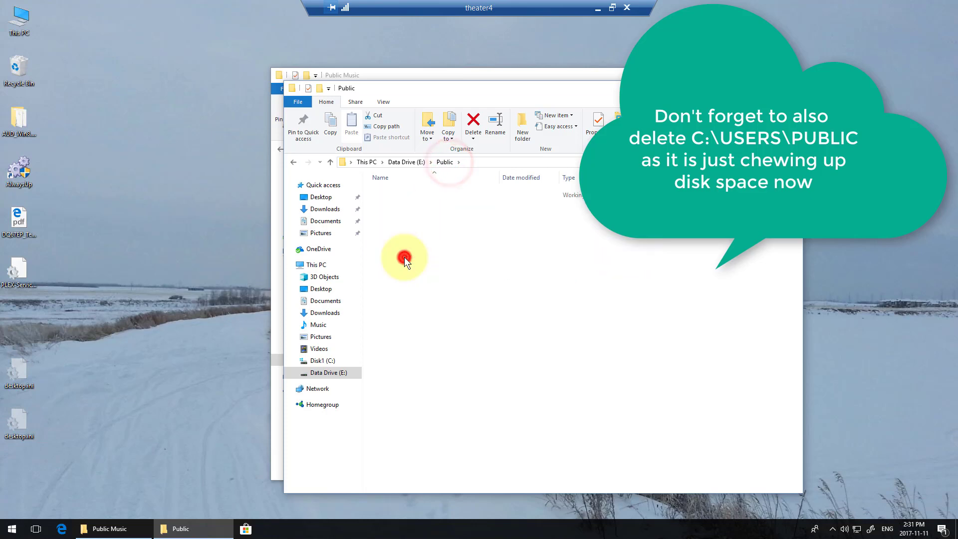
{"action": "left_click", "coordinate": [294, 161]}
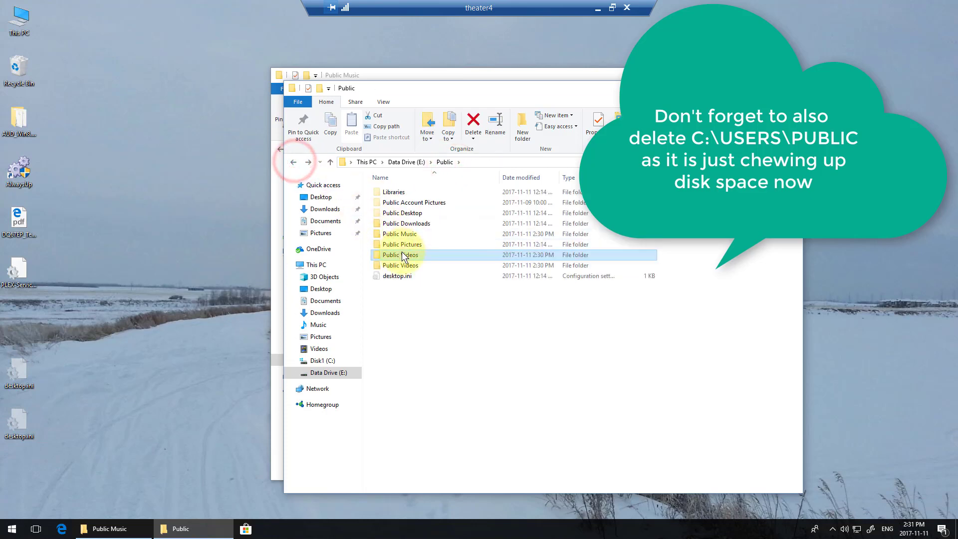
{"action": "right_click", "coordinate": [402, 254]}
{"action": "left_click", "coordinate": [315, 406]}
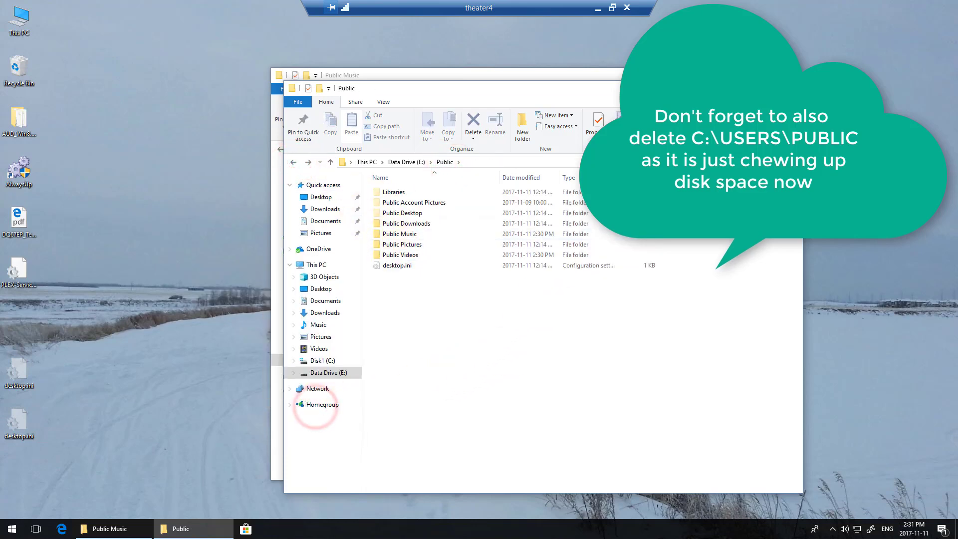
{"action": "key", "text": "alt+F4"}
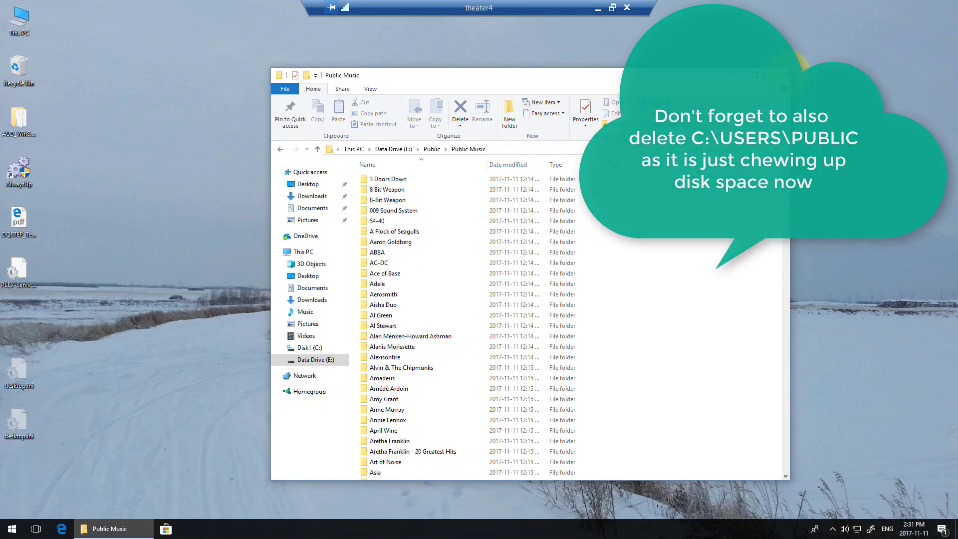
Close the leftover Public Music window with its X button.
{"action": "left_click", "coordinate": [780, 75]}
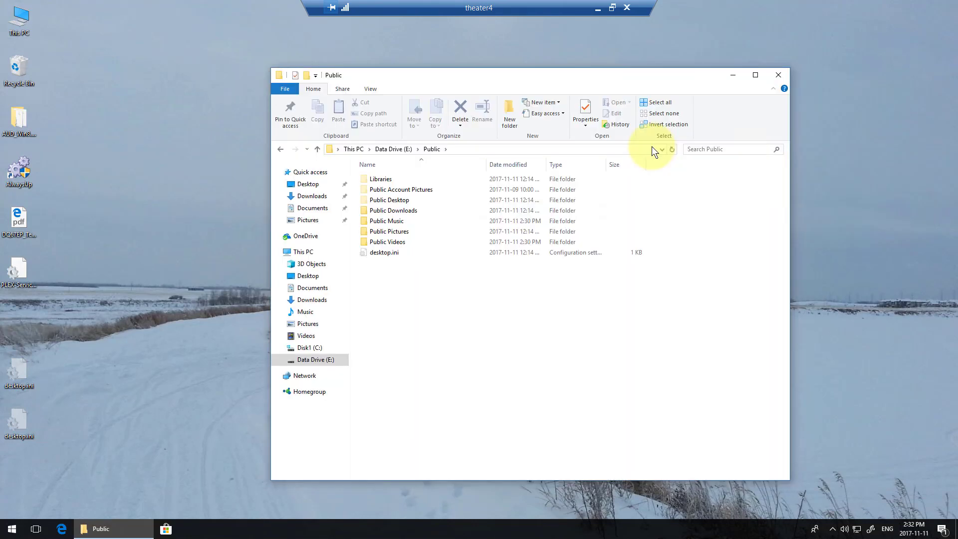